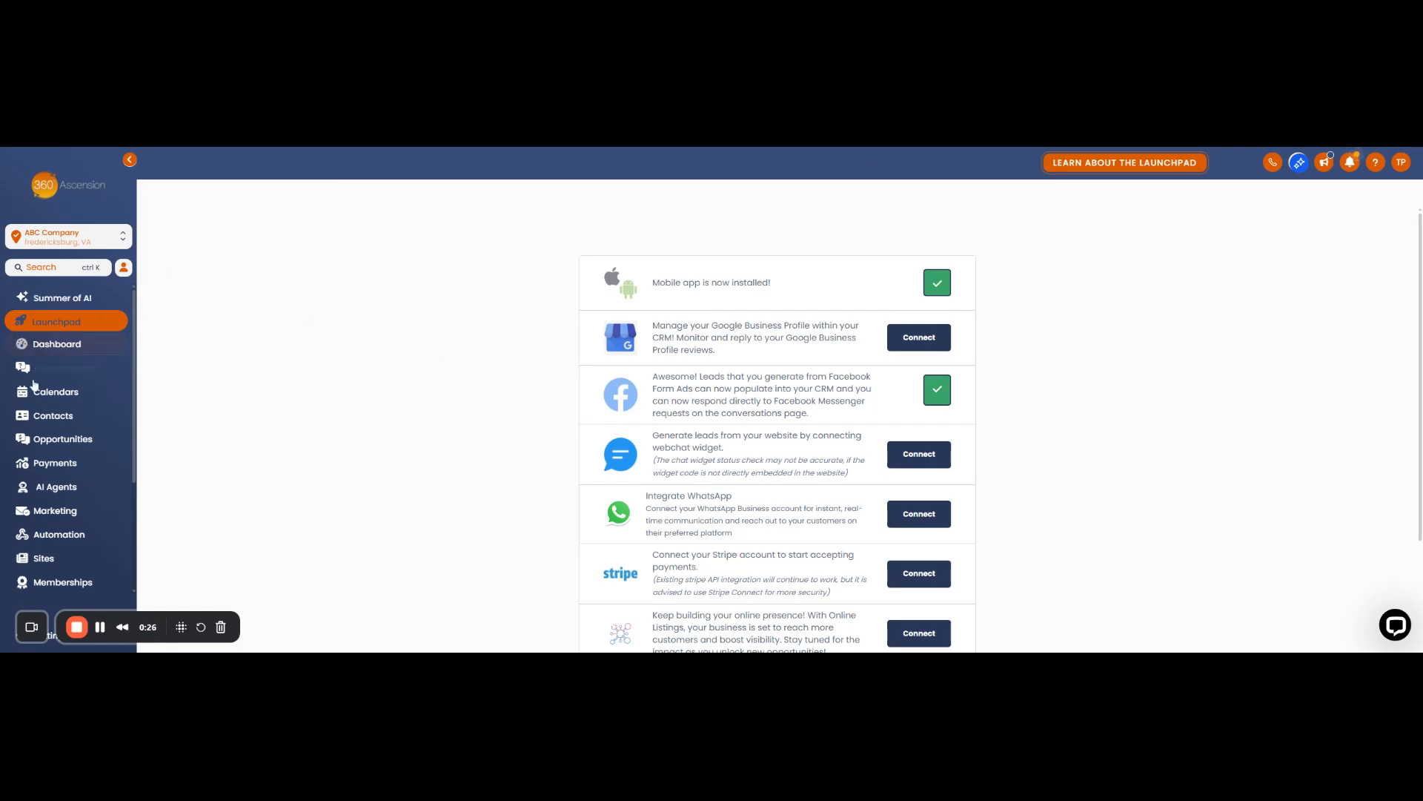
# Step: Go to Payments > Documents & Contracts > Templates and scroll through the saved contract templates
pyautogui.moveTo(134, 296); pyautogui.dragTo(129, 414)
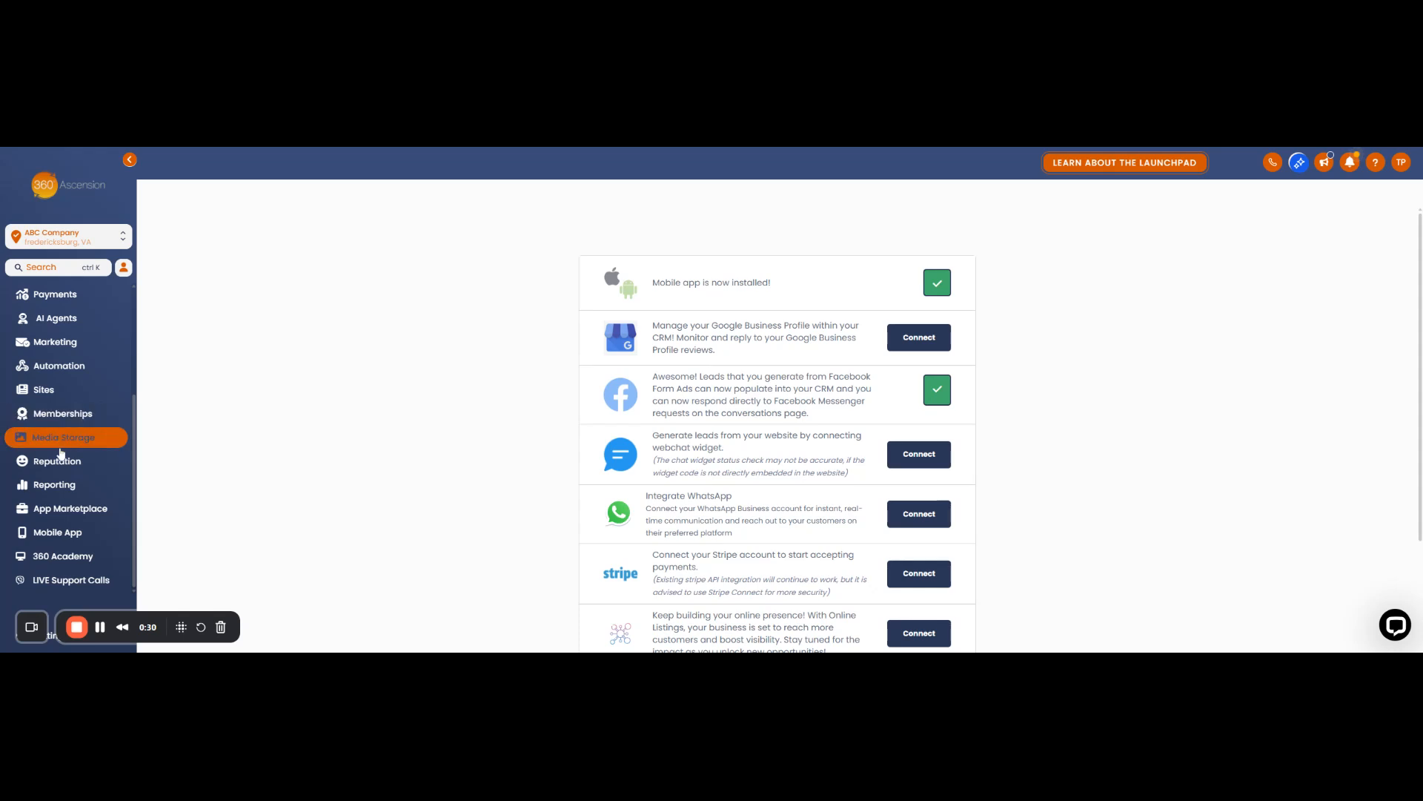
pyautogui.scroll(1, 52, 417)
pyautogui.scroll(1, 51, 417)
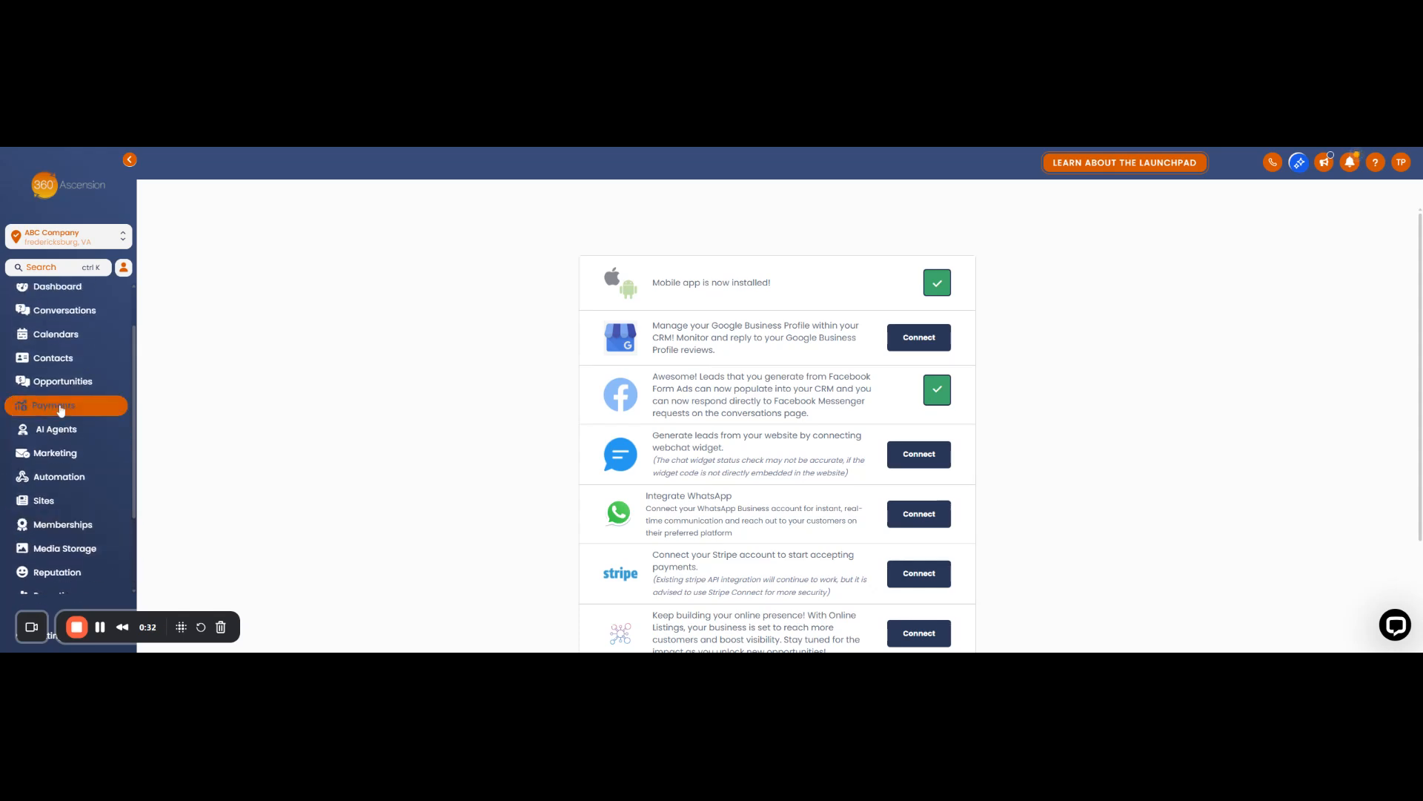
pyautogui.click(60, 407)
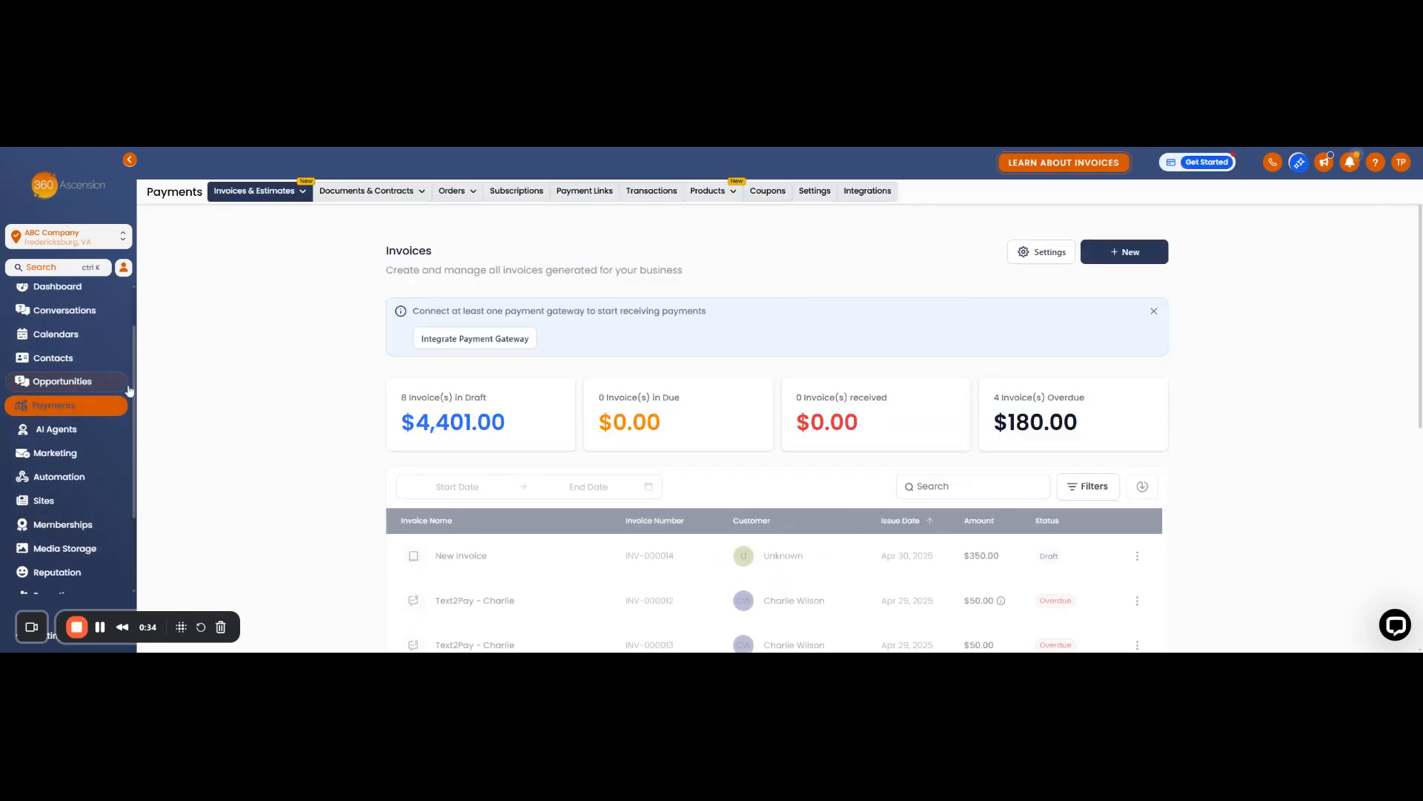
pyautogui.moveTo(367, 195)
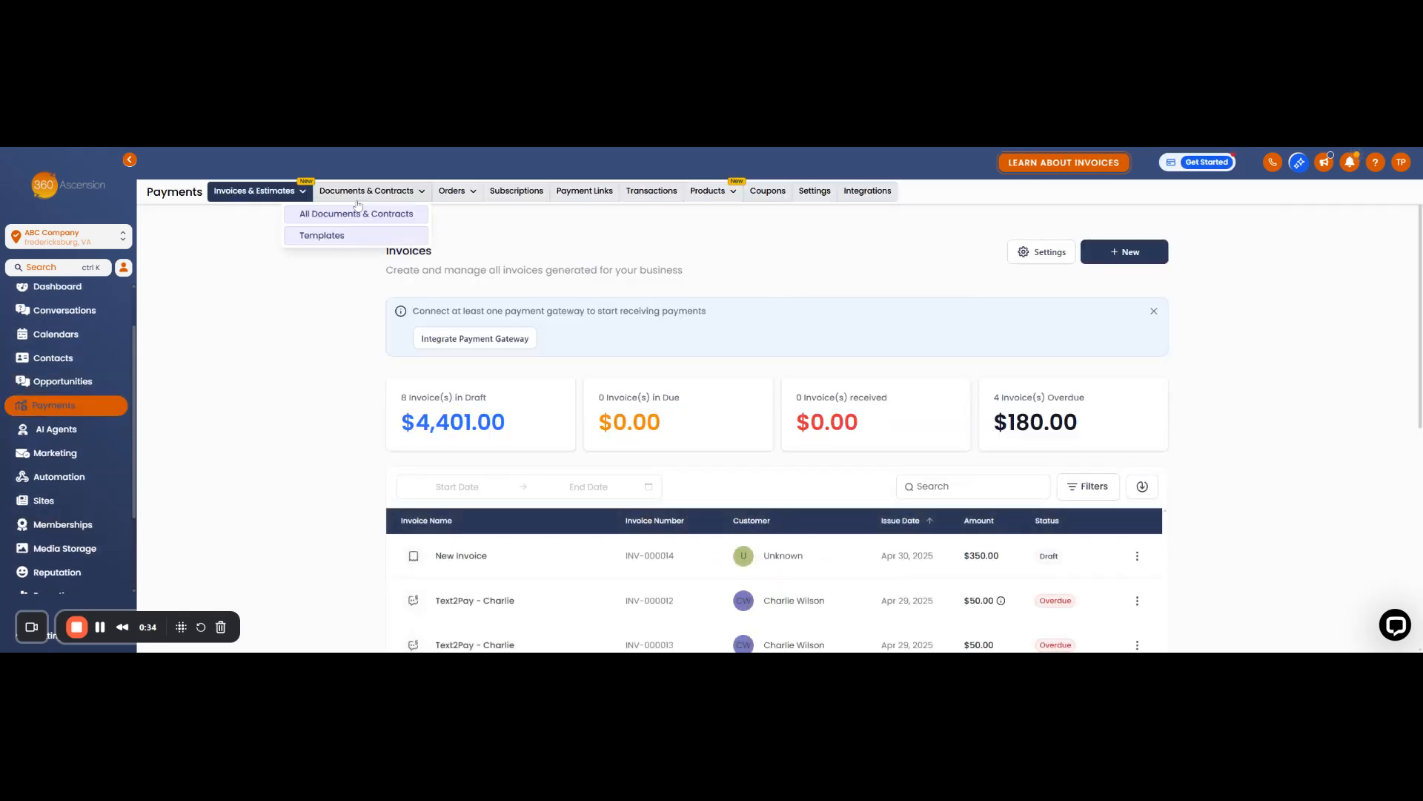
pyautogui.click(324, 237)
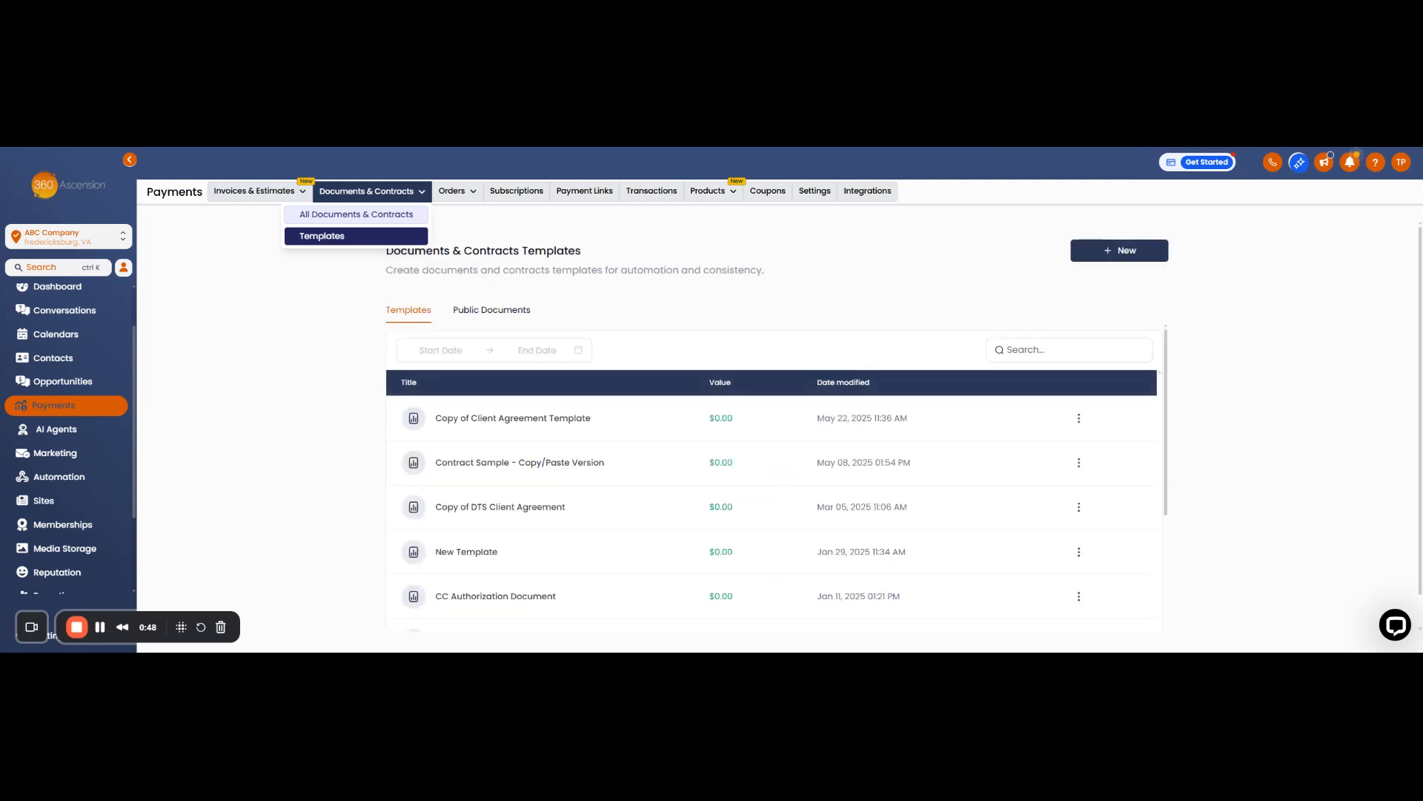
pyautogui.scroll(-2, 434, 560)
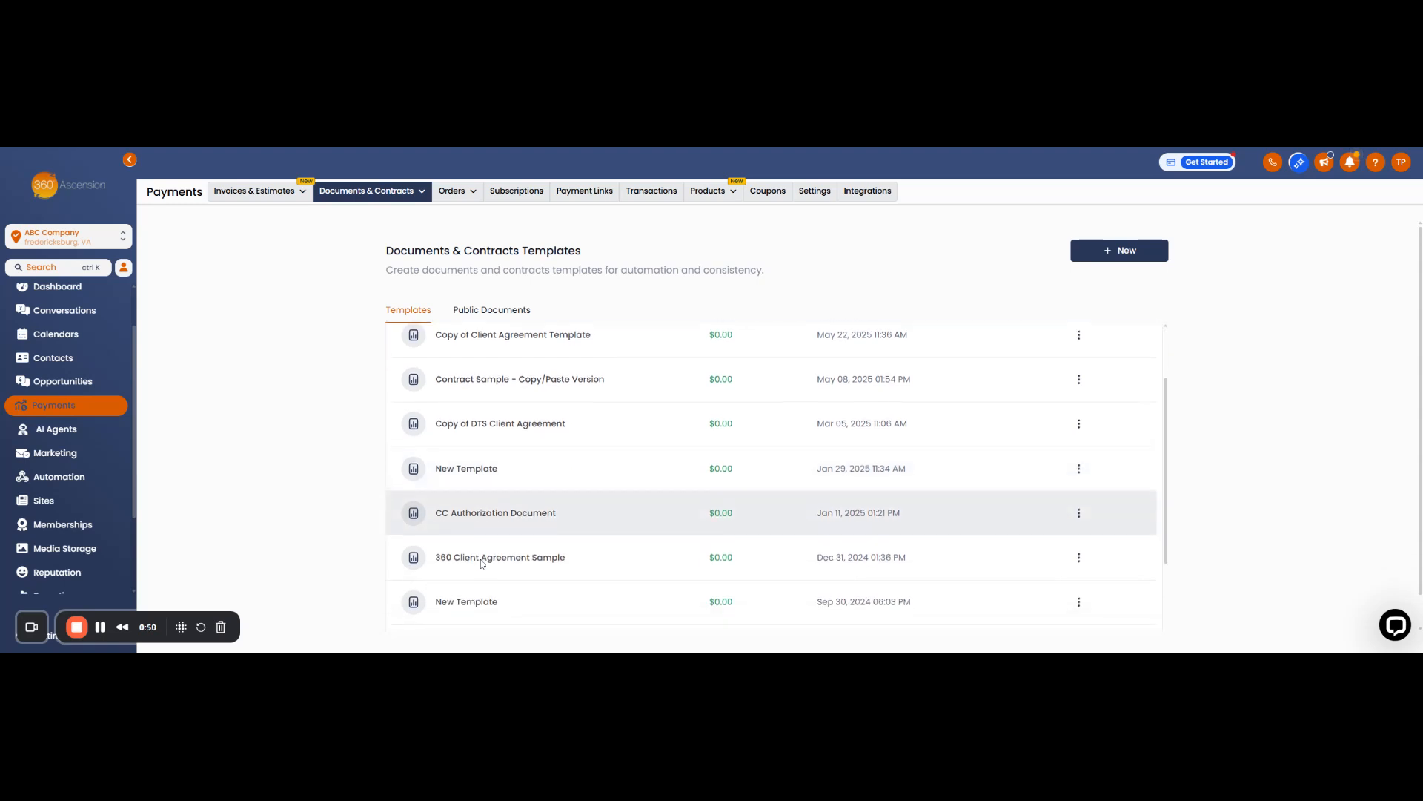
pyautogui.scroll(2, 438, 562)
pyautogui.scroll(-2, 437, 549)
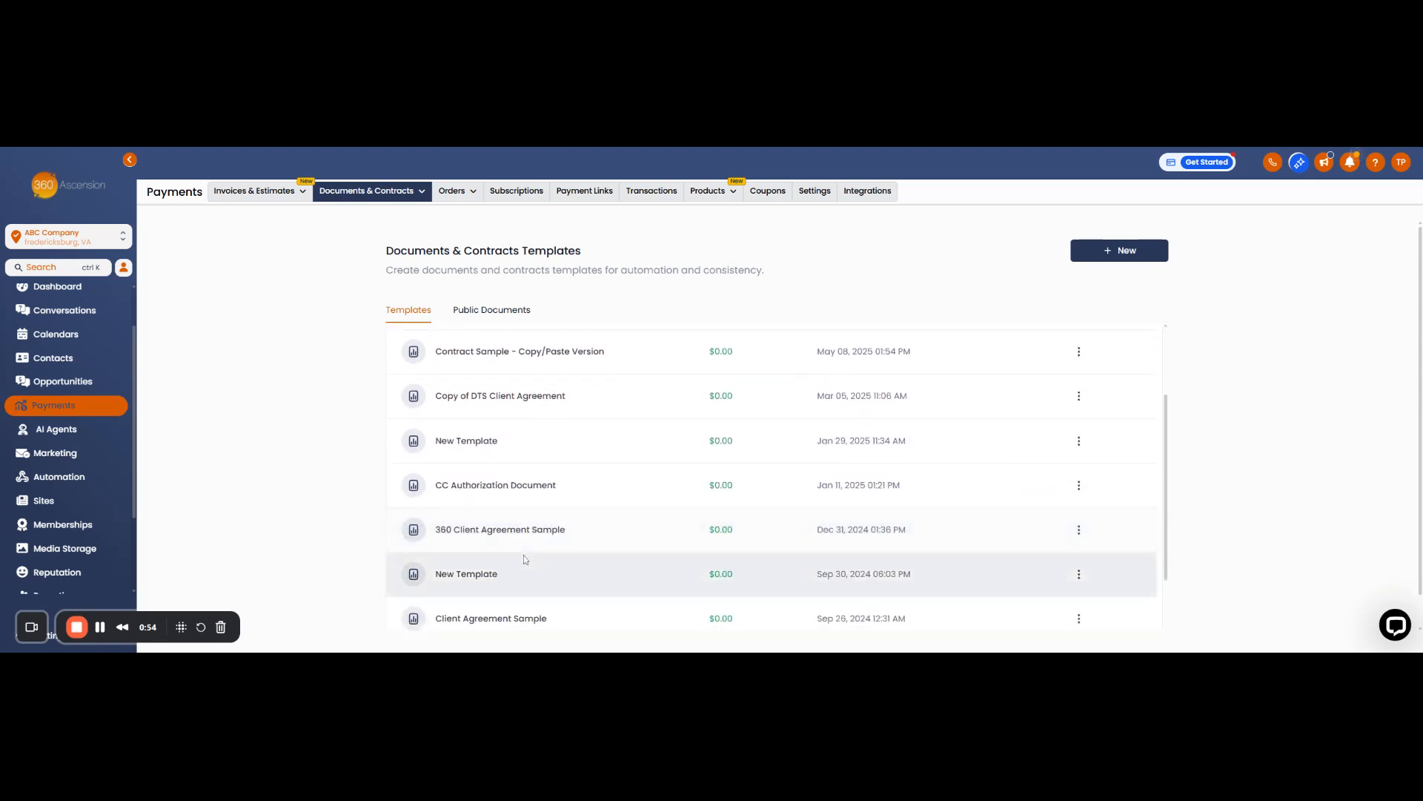
pyautogui.scroll(-1, 525, 559)
pyautogui.scroll(-1, 525, 559)
pyautogui.scroll(2, 525, 557)
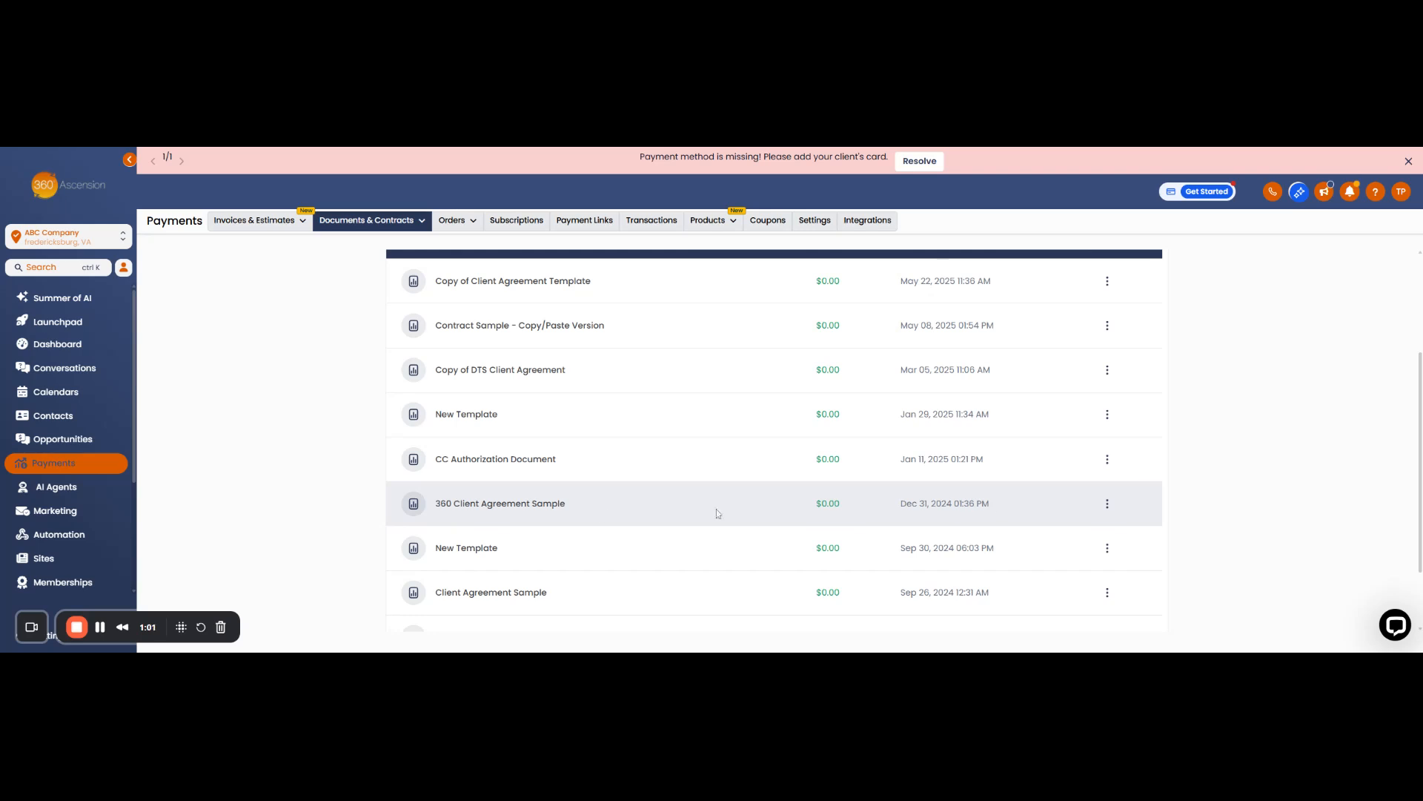
# Step: Open the 360 Client Agreement Sample template and scroll down to its signature fields and back
pyautogui.click(546, 513)
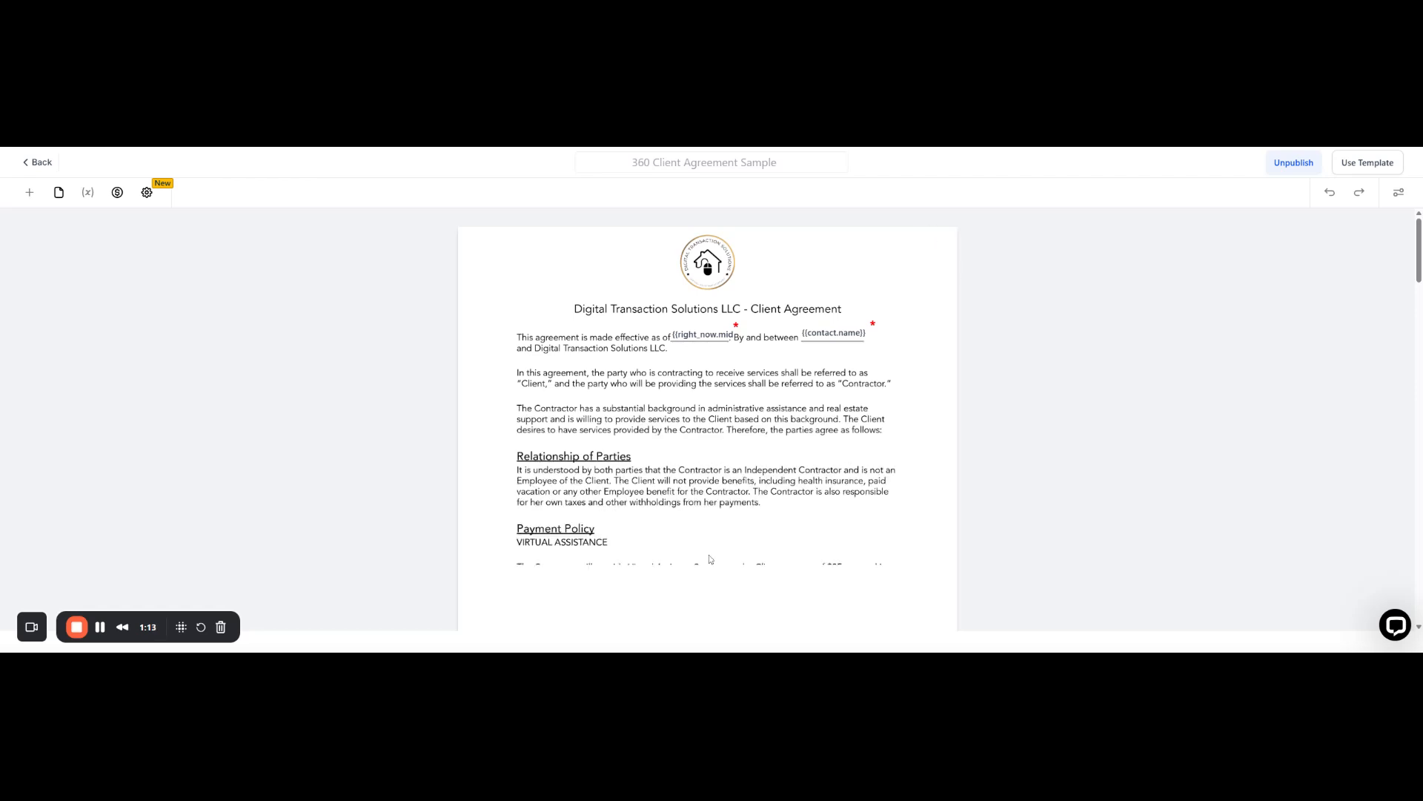
pyautogui.scroll(-3, 680, 496)
pyautogui.scroll(-20, 682, 497)
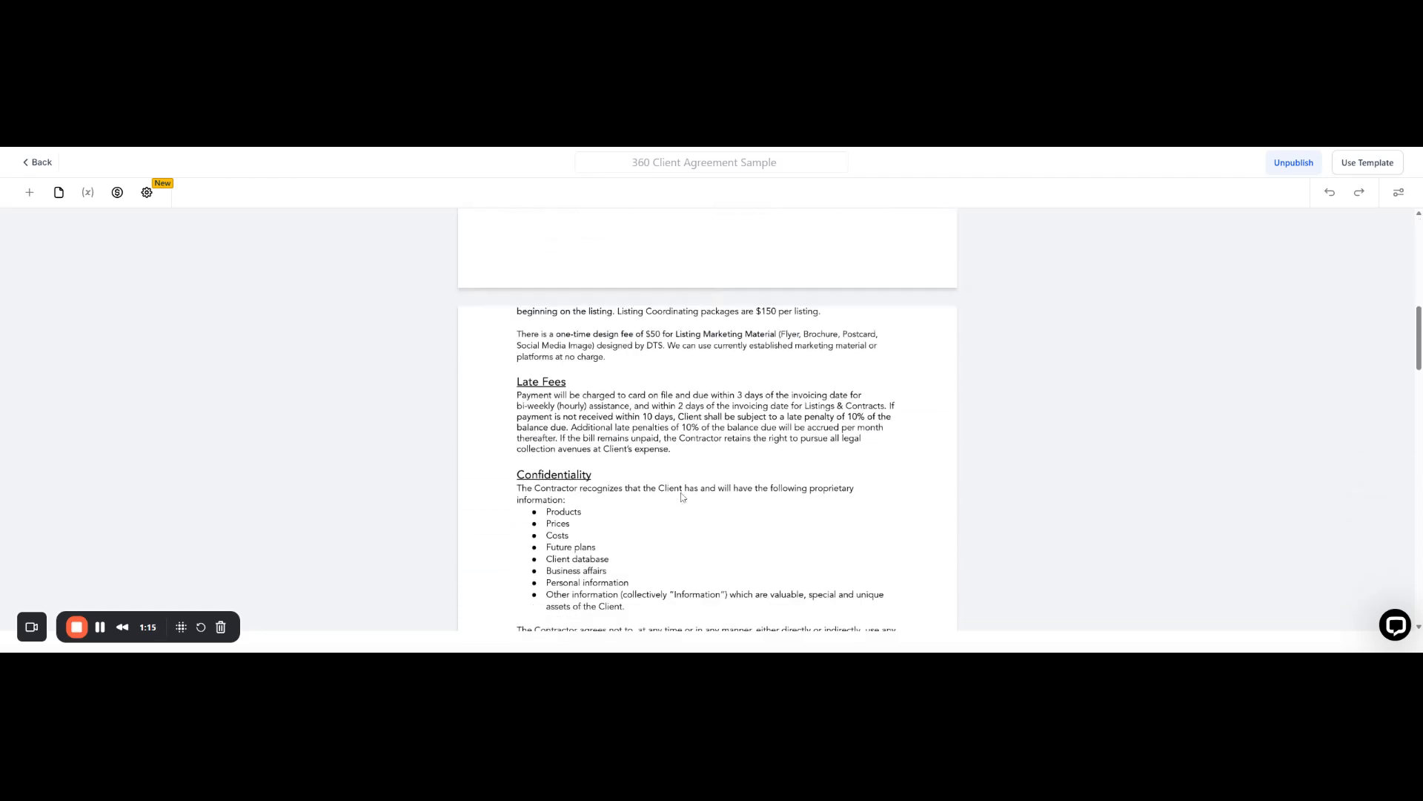
pyautogui.scroll(-2, 682, 497)
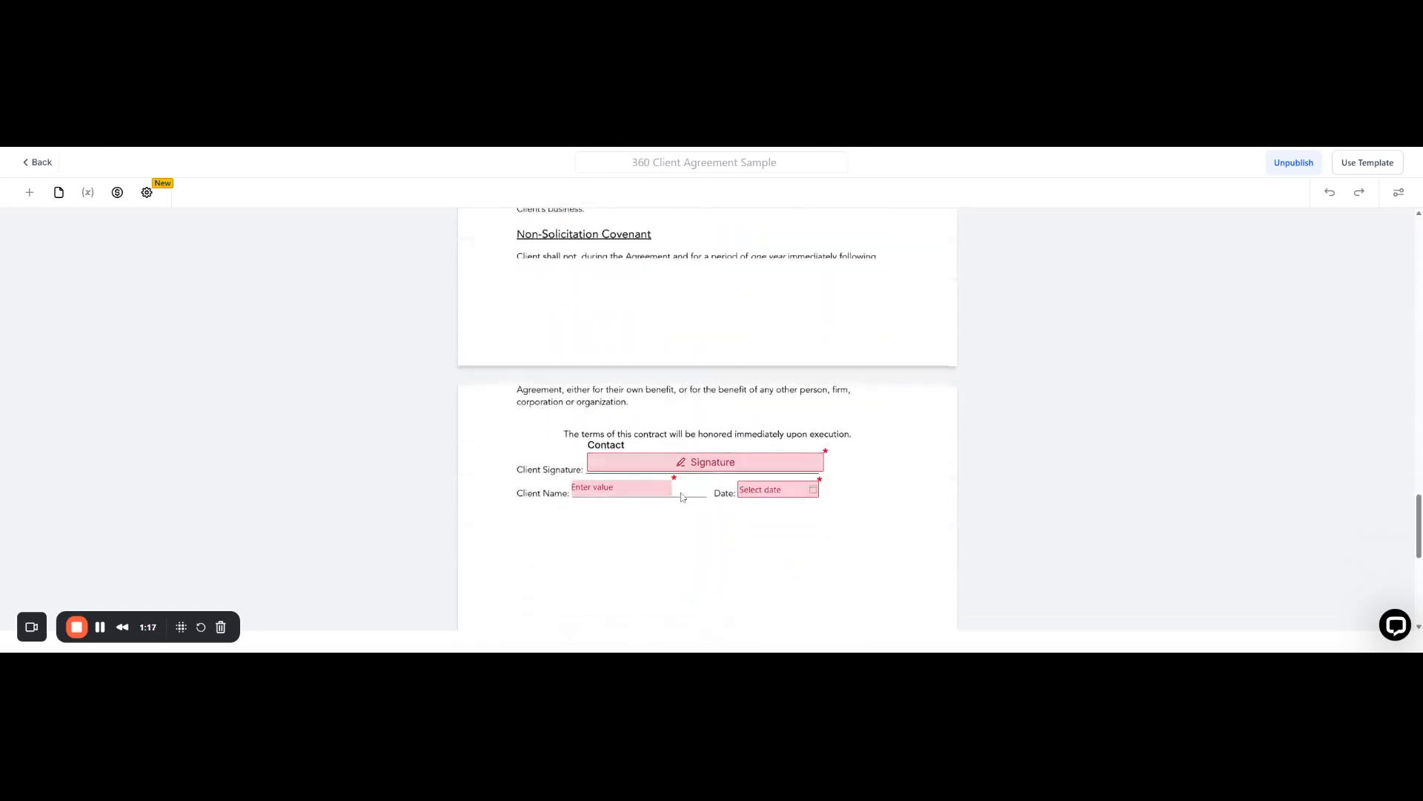
pyautogui.scroll(15, 682, 497)
pyautogui.scroll(10, 682, 496)
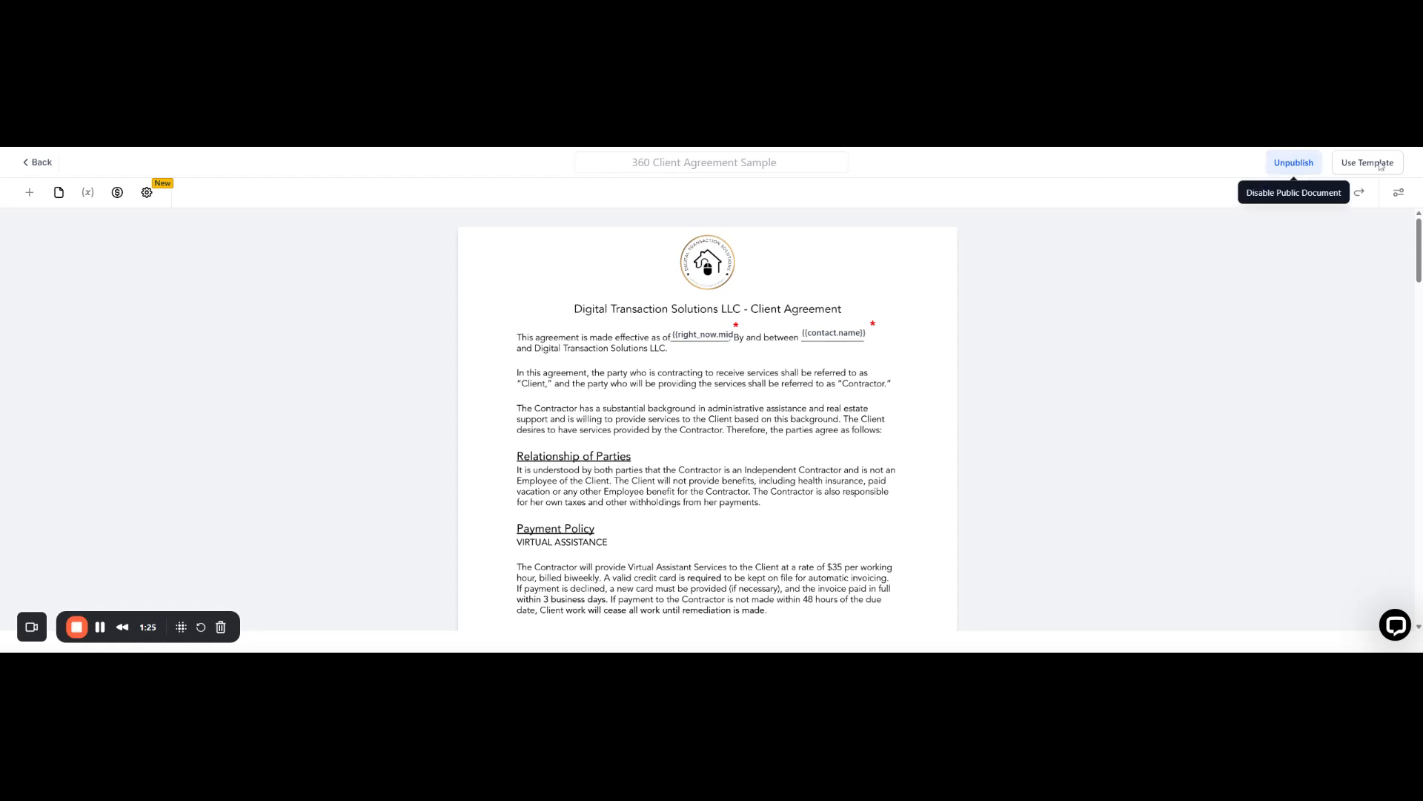
# Step: Create a document from the template with the intended client as Primary Client and signer
pyautogui.click(1369, 169)
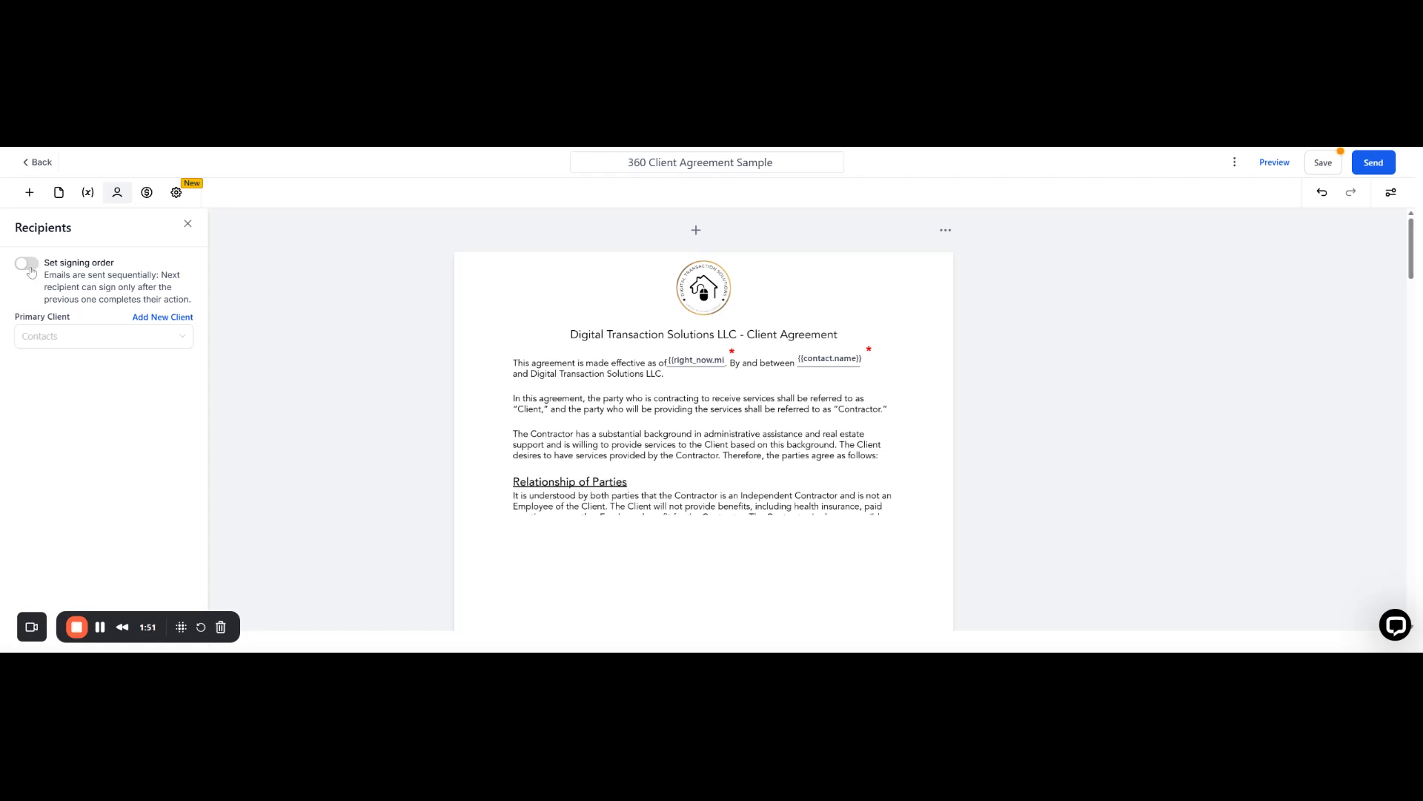
pyautogui.click(170, 335)
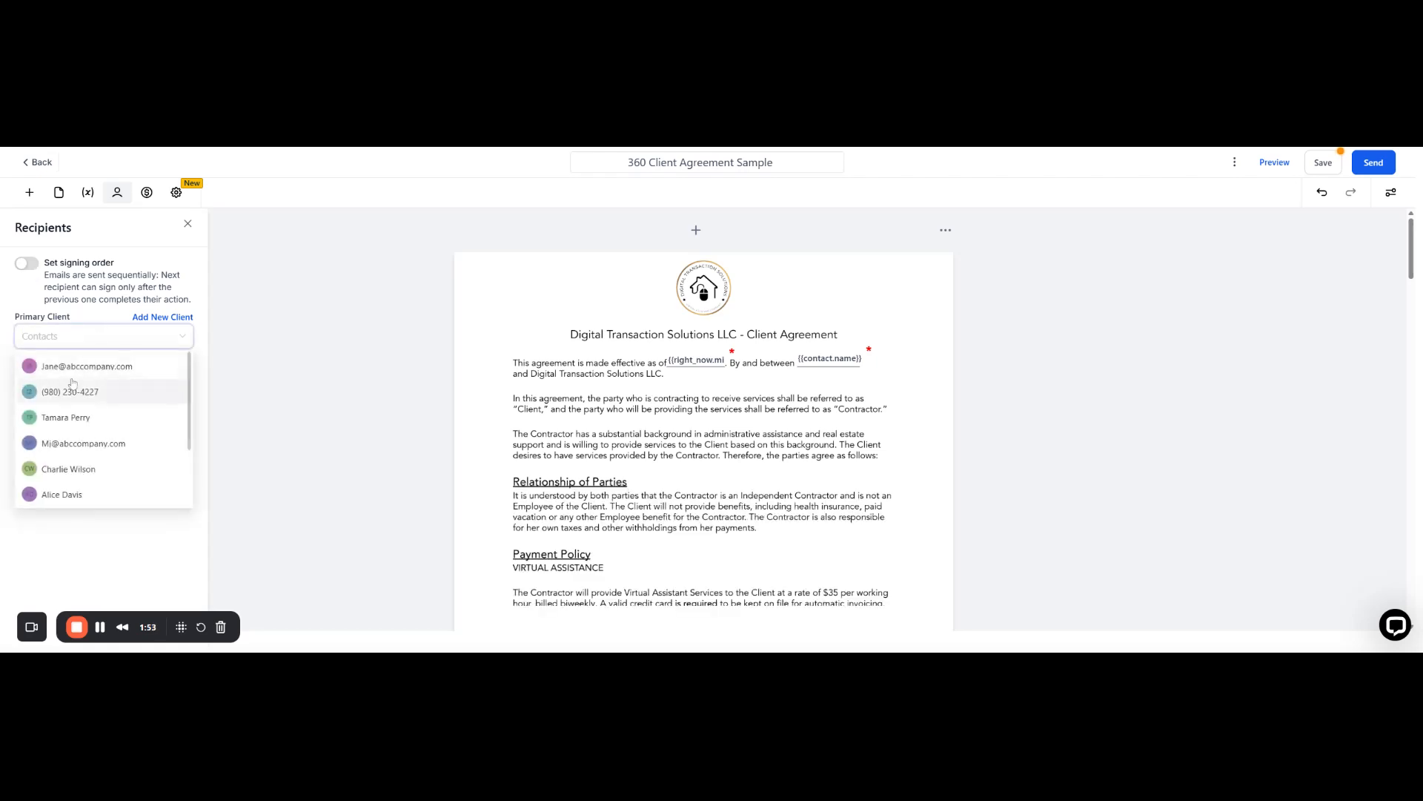
pyautogui.click(73, 366)
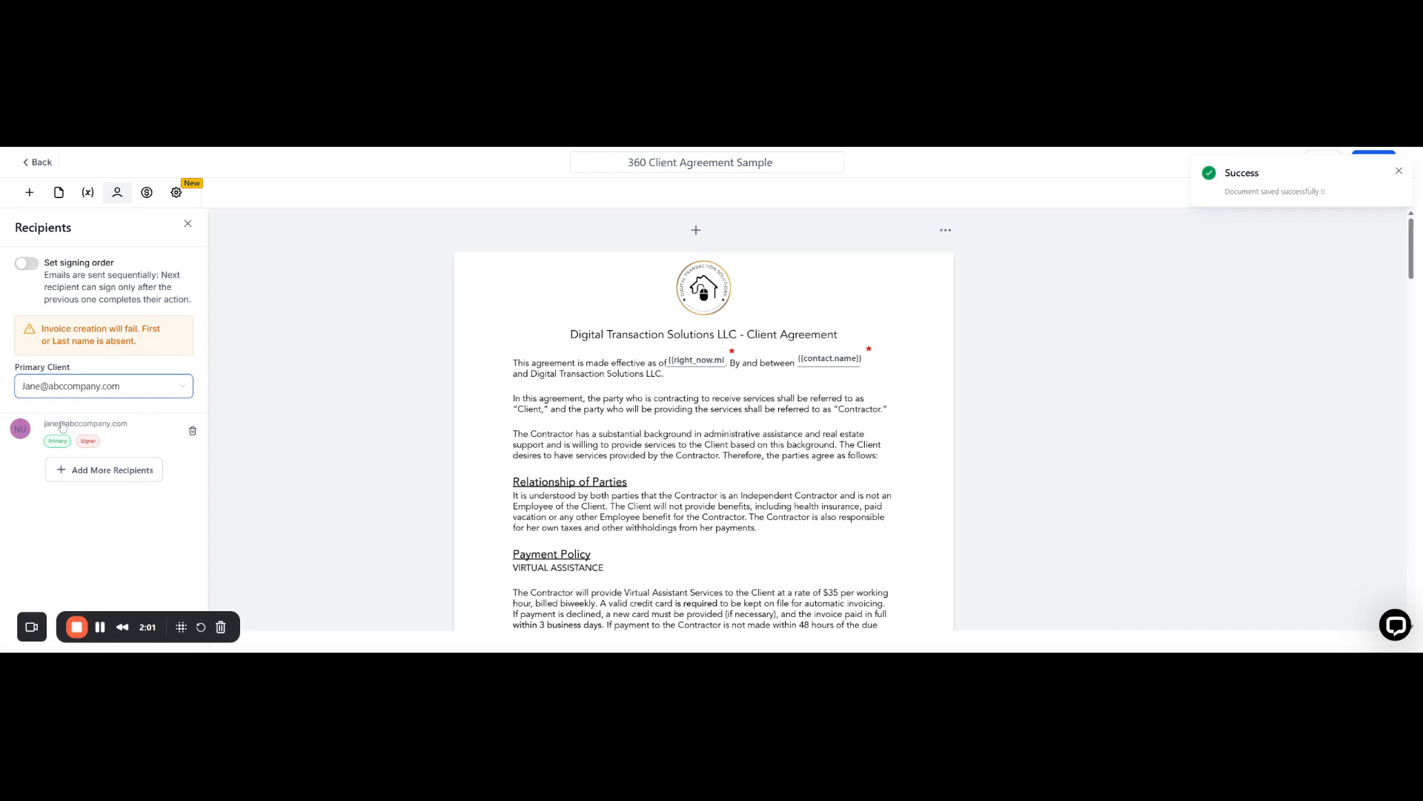
pyautogui.moveTo(54, 425); pyautogui.dragTo(58, 425)
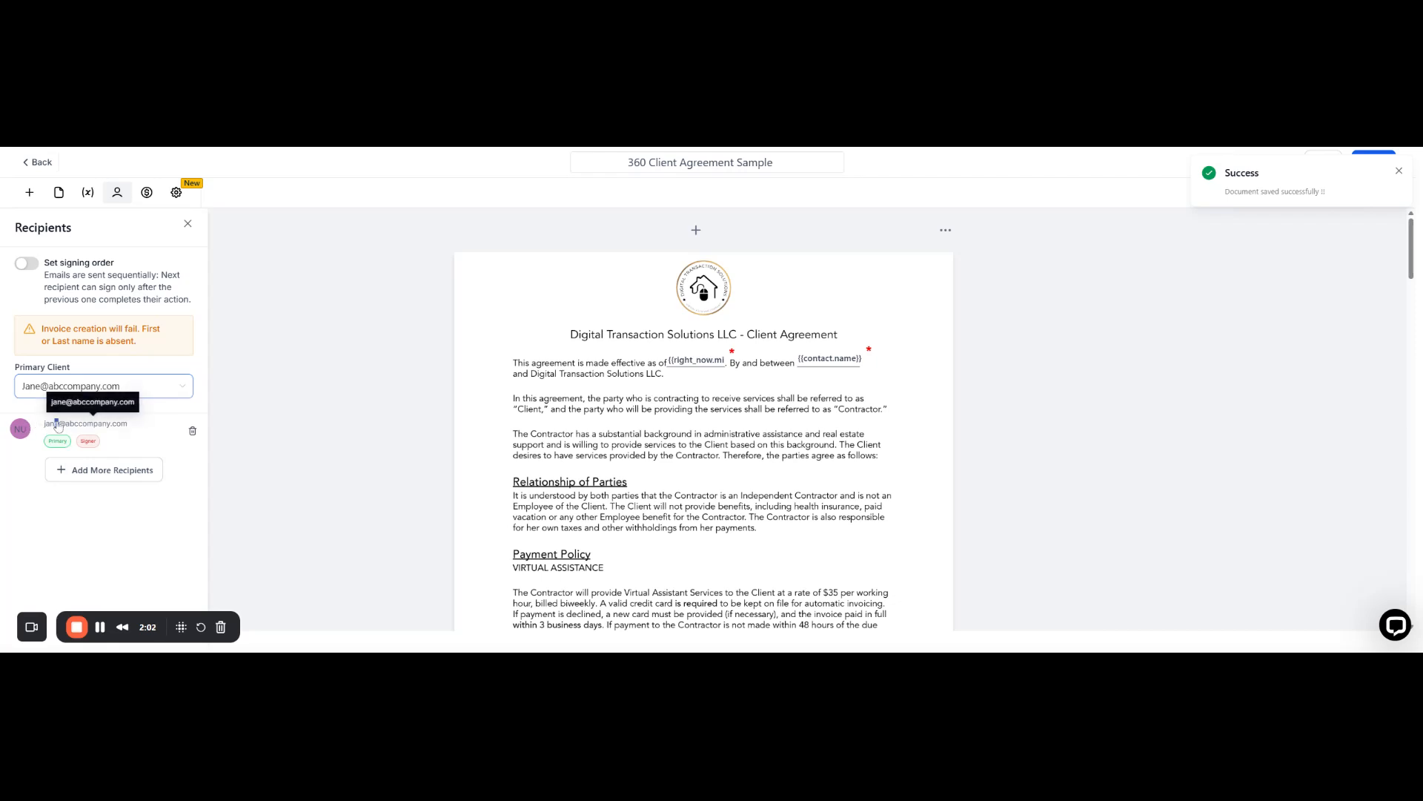
pyautogui.click(178, 386)
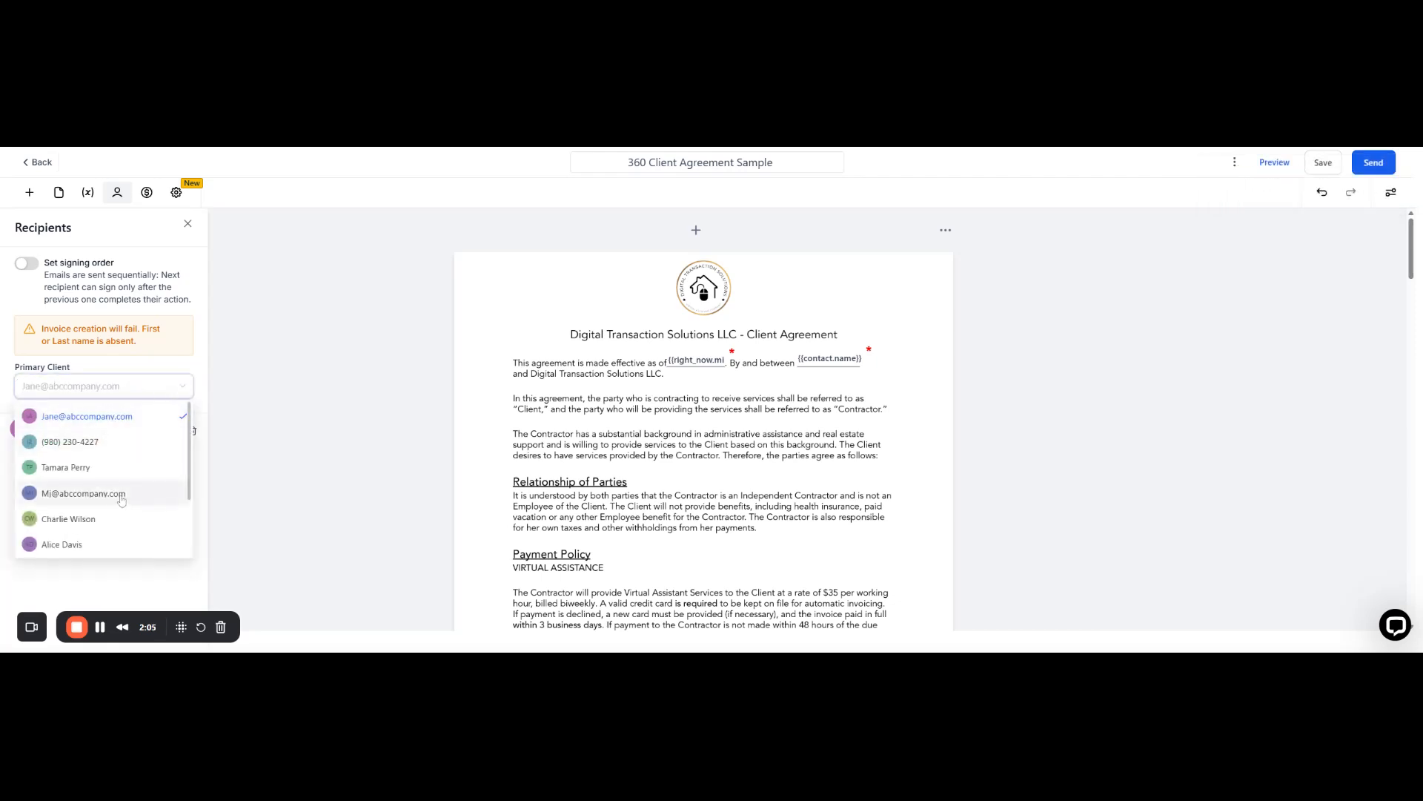
pyautogui.scroll(-3, 118, 499)
pyautogui.click(116, 478)
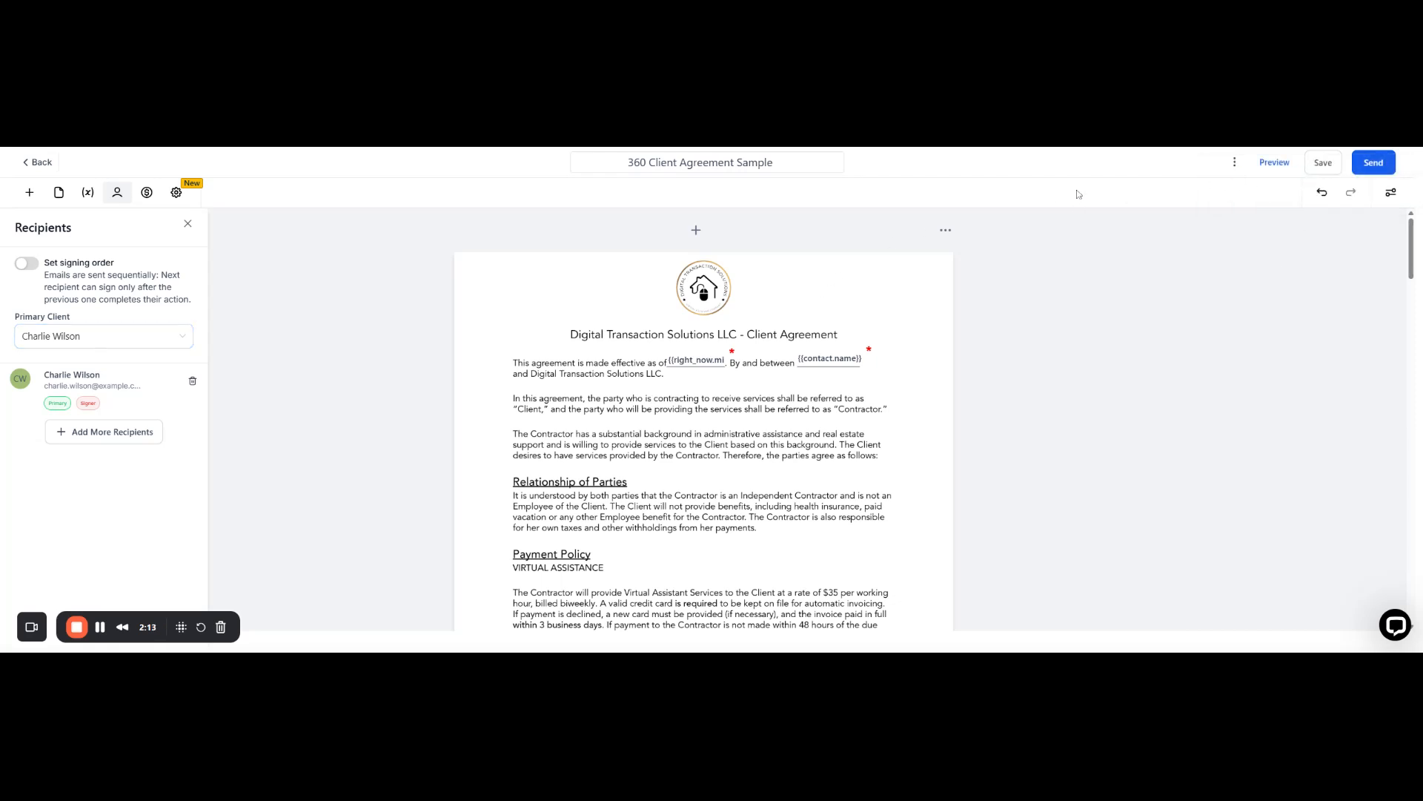
# Step: Look at the Send via email dialog, close it unsent, and bring back the Send options
pyautogui.click(1380, 167)
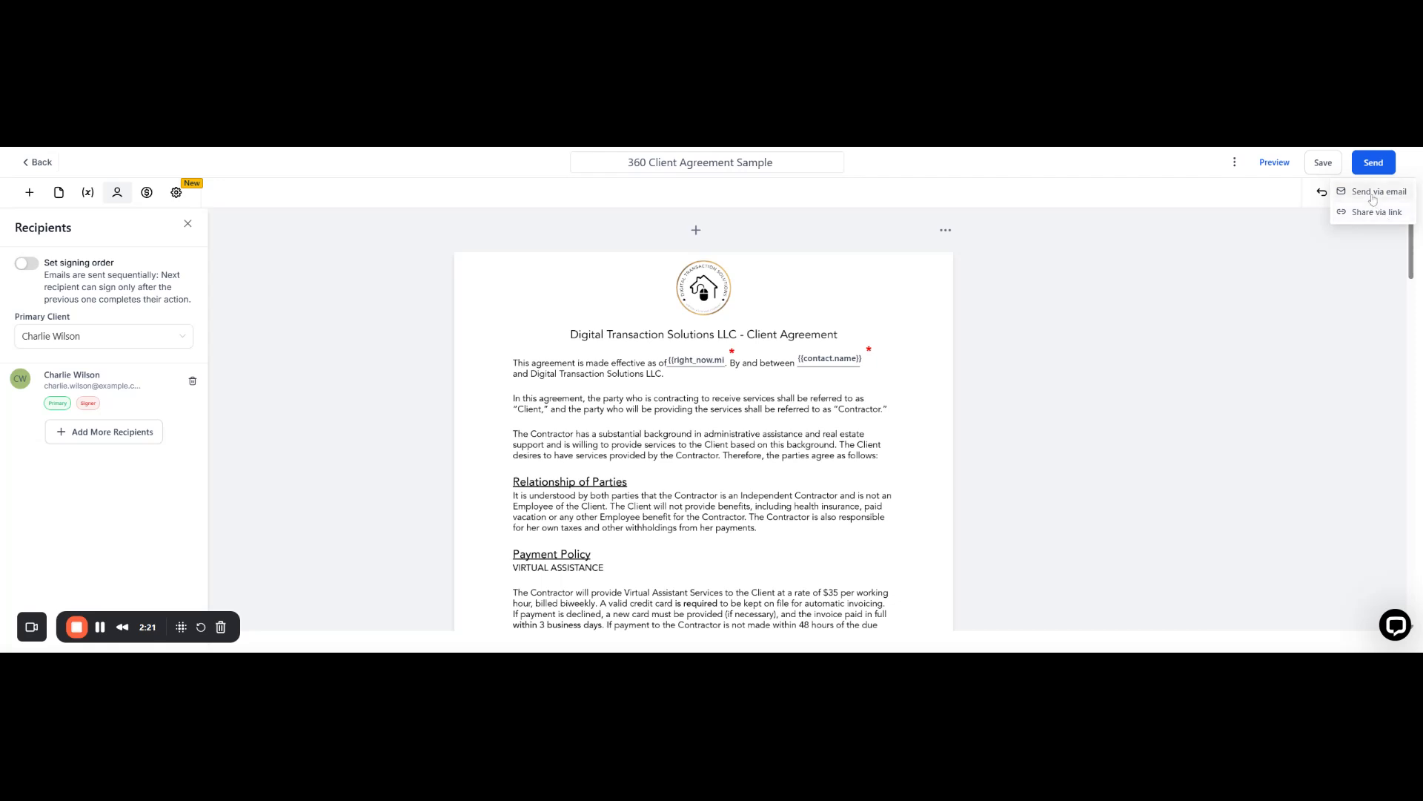
pyautogui.click(1374, 194)
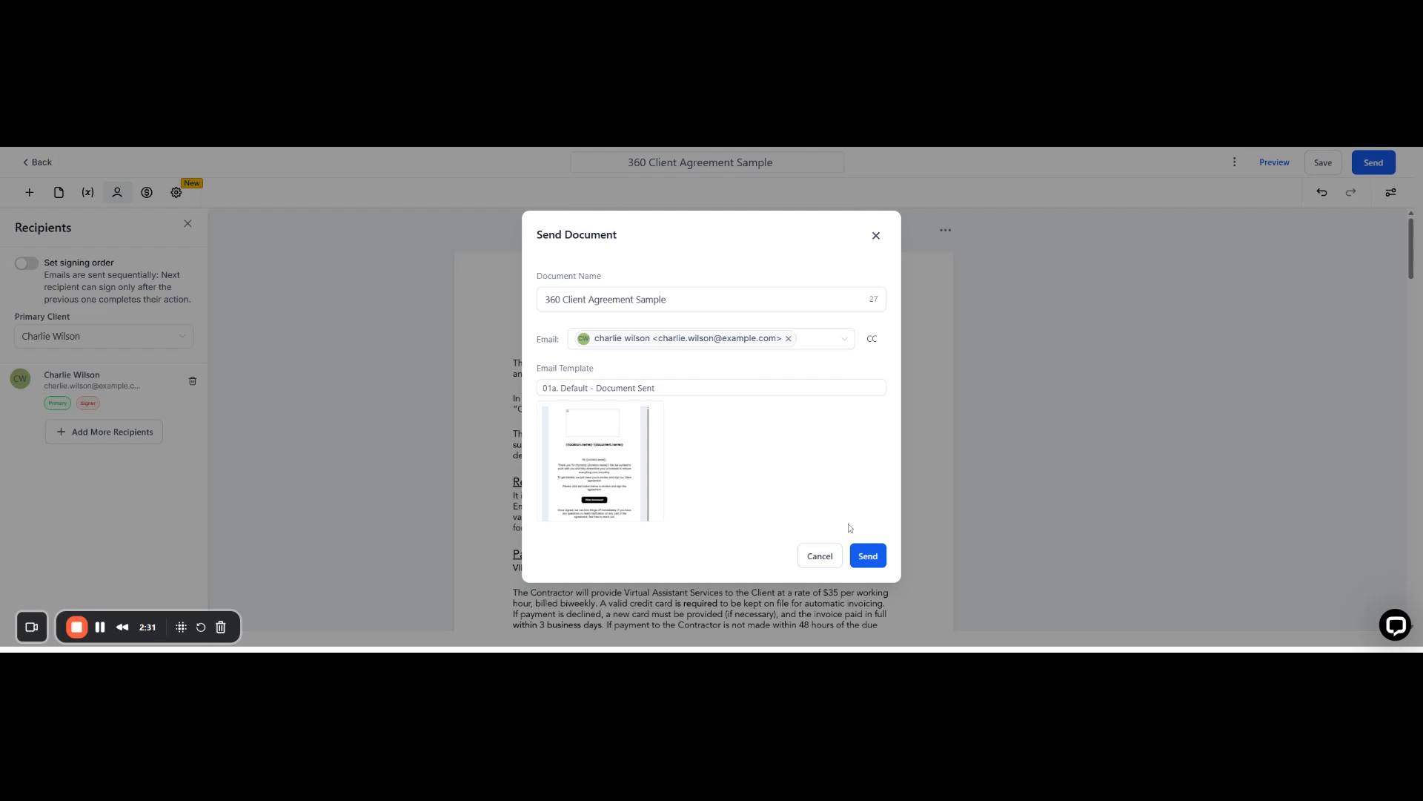
pyautogui.click(877, 236)
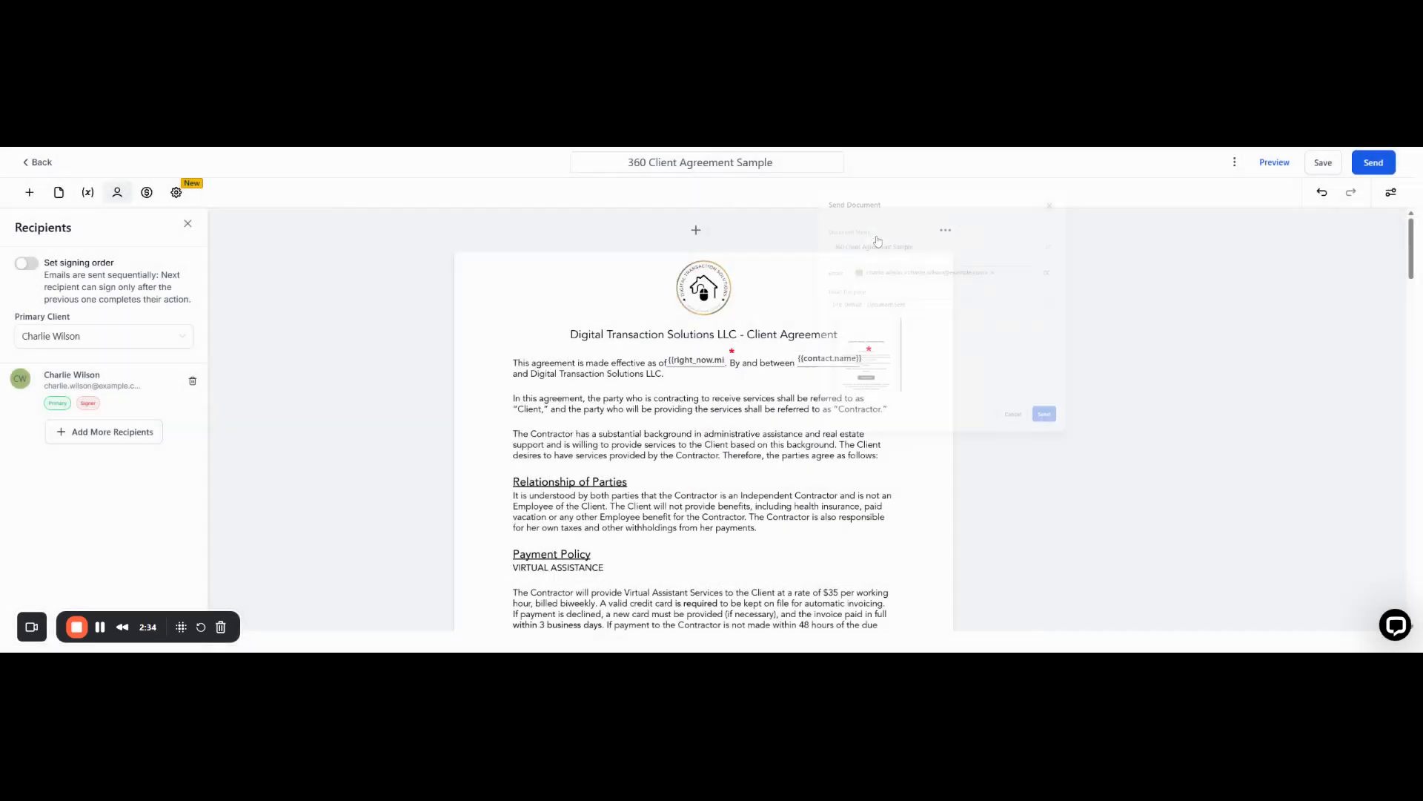
pyautogui.click(1382, 163)
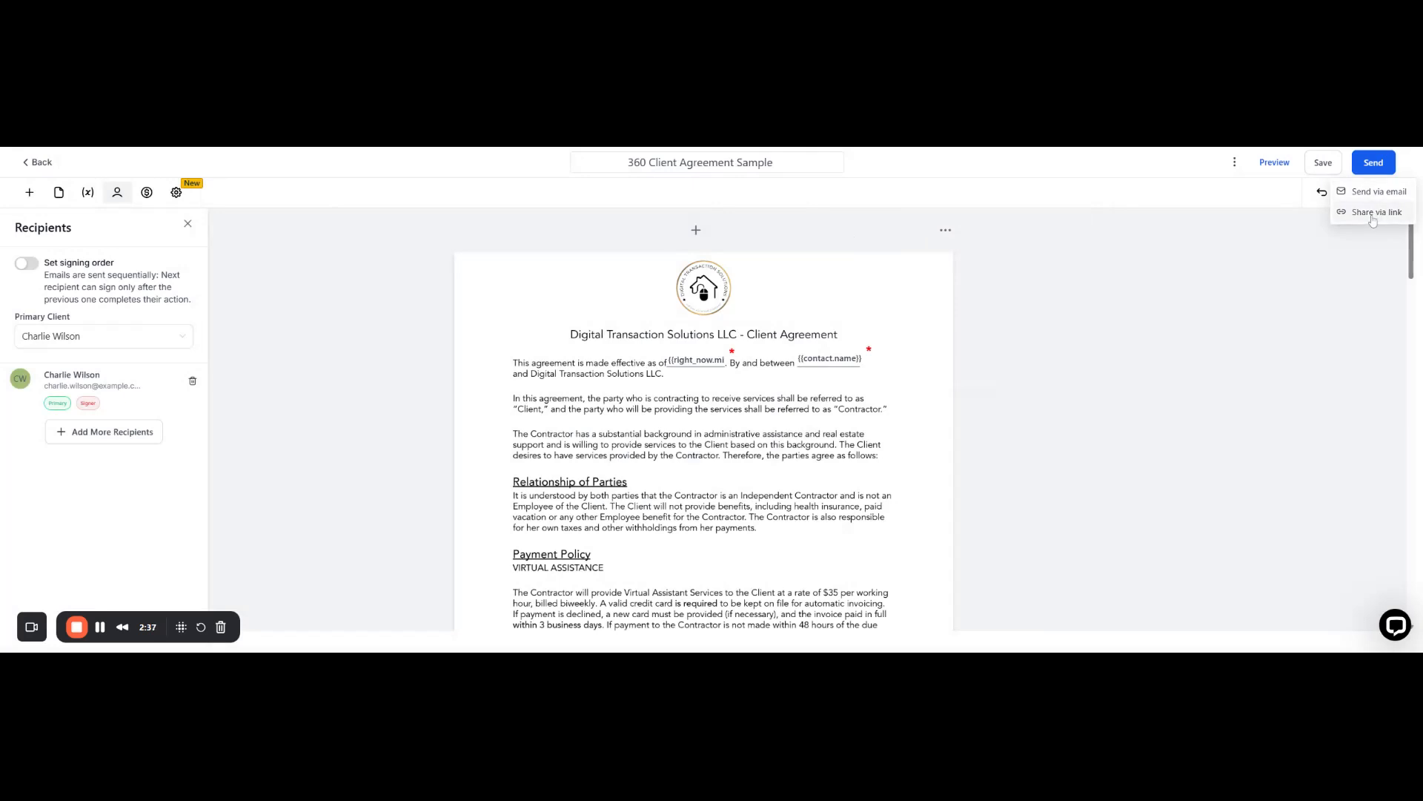
# Step: Share the agreement via link, generating and copying the recipient's signing link
pyautogui.click(1374, 214)
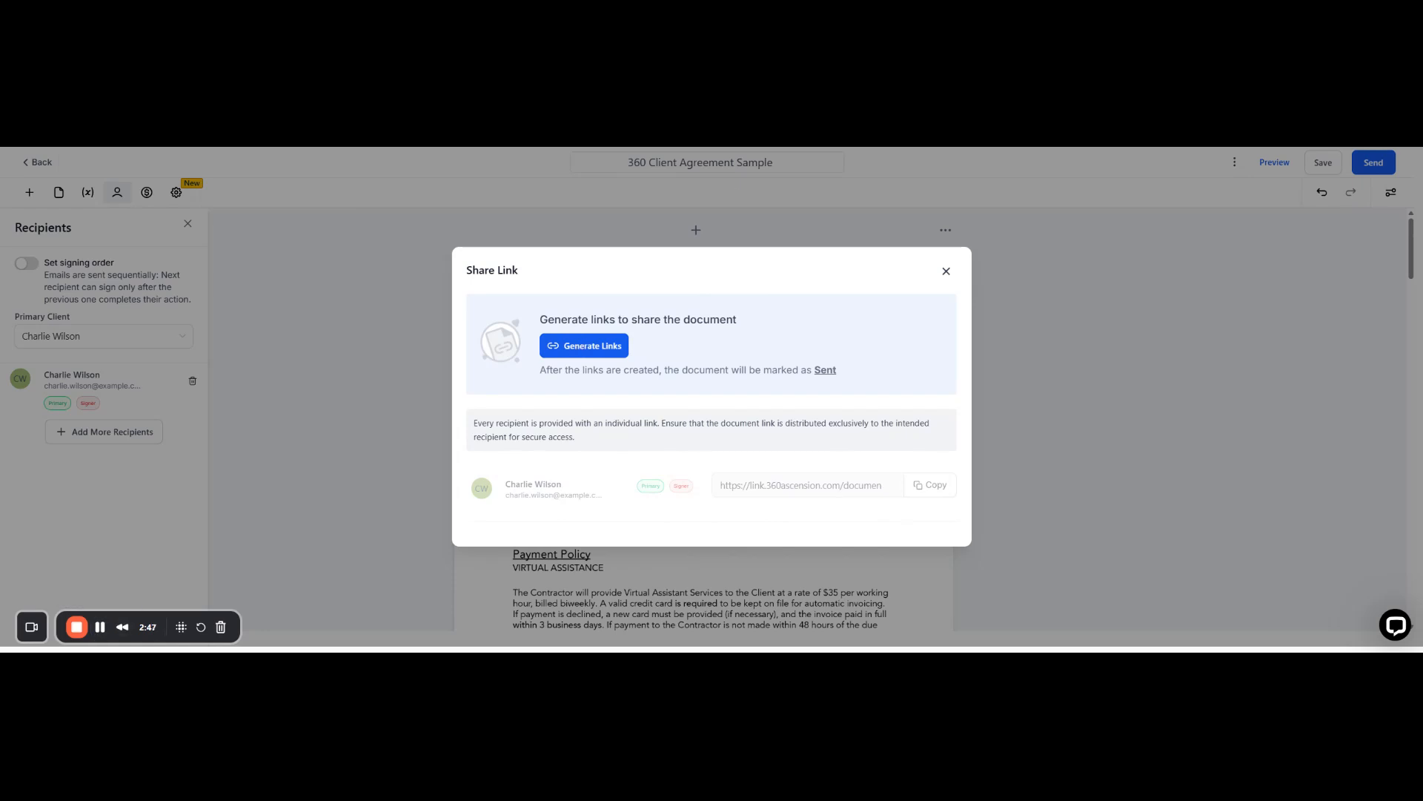
pyautogui.click(597, 347)
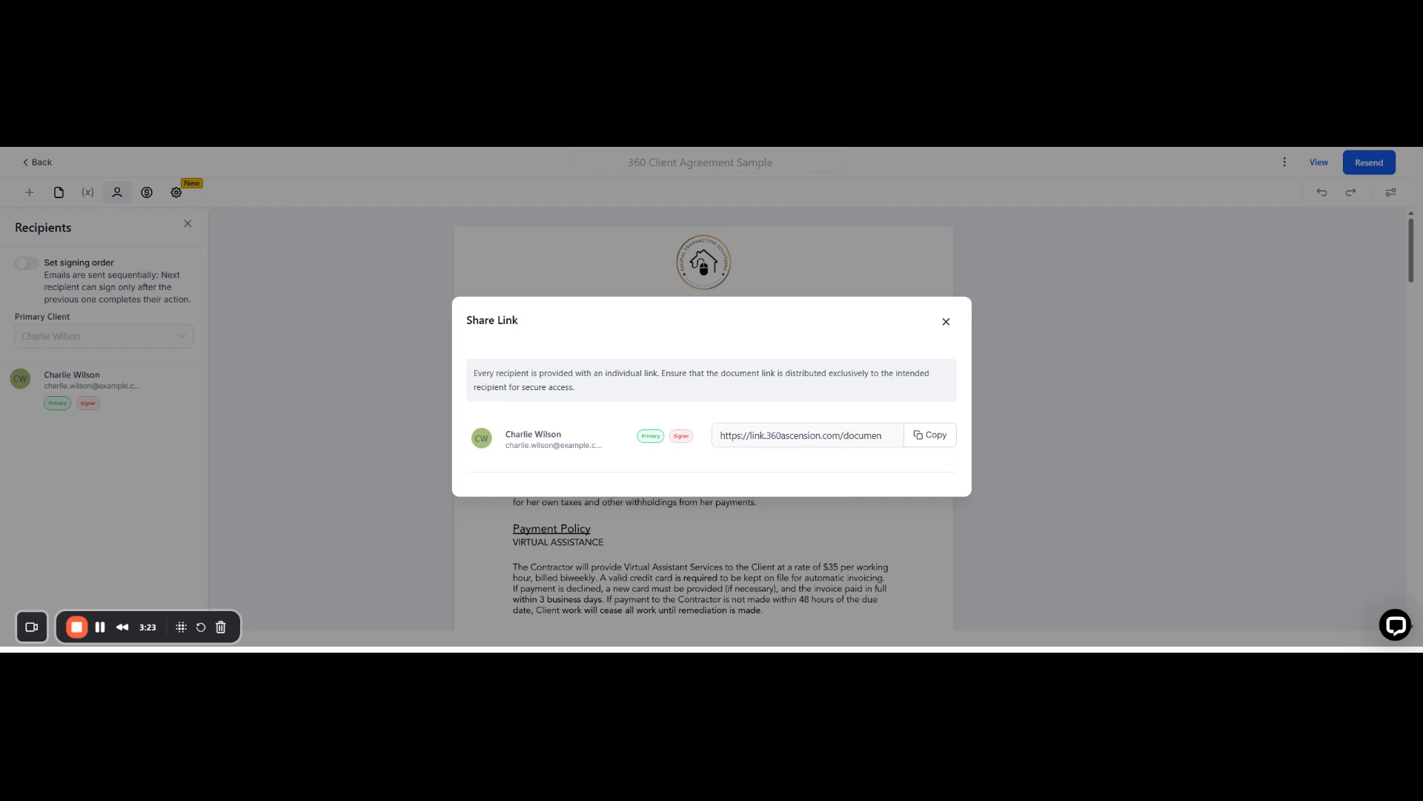
pyautogui.click(937, 437)
pyautogui.click(909, 439)
pyautogui.click(745, 435)
# Step: Close the Share Link dialog, exit the document, and return to the Documents & Contracts Templates list
pyautogui.click(755, 402)
pyautogui.click(946, 321)
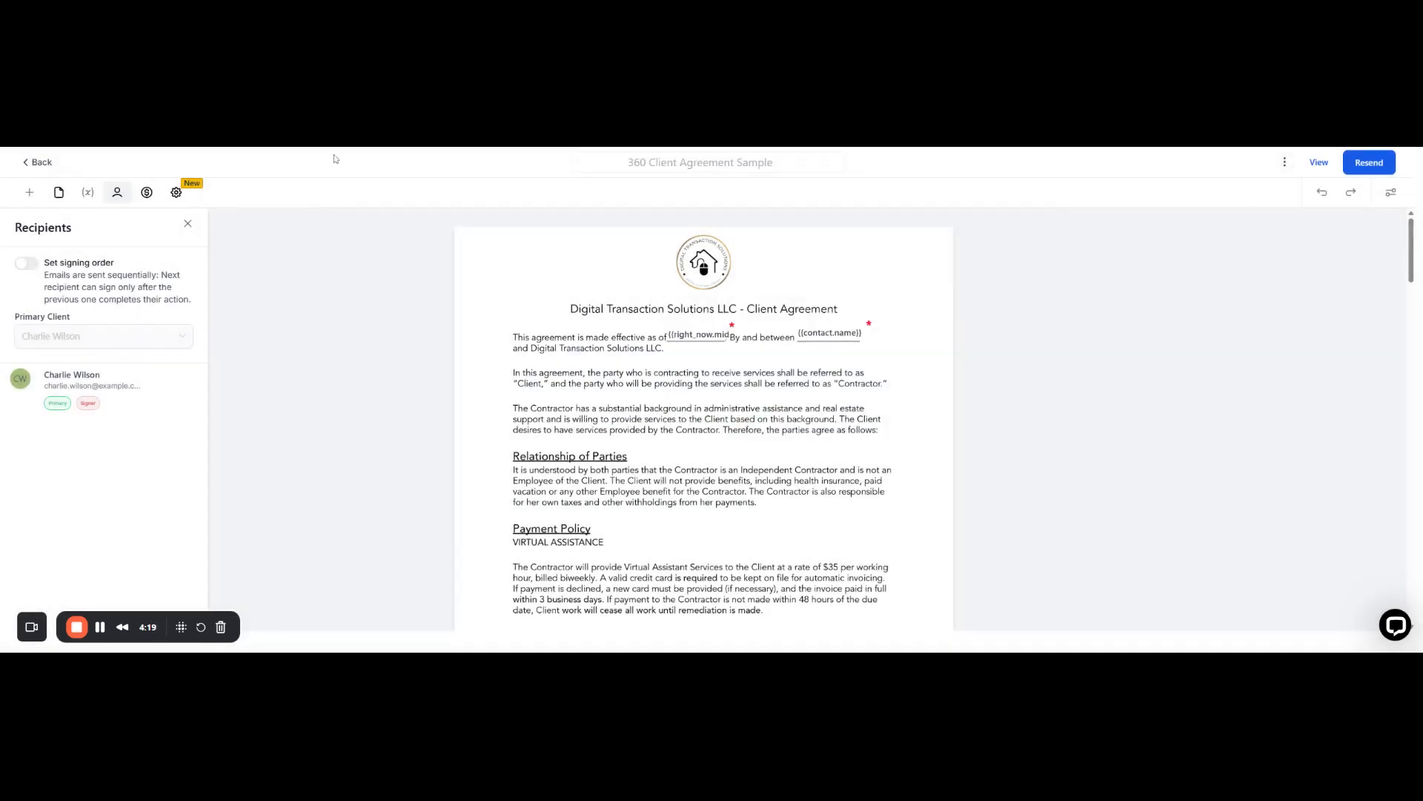
pyautogui.click(39, 164)
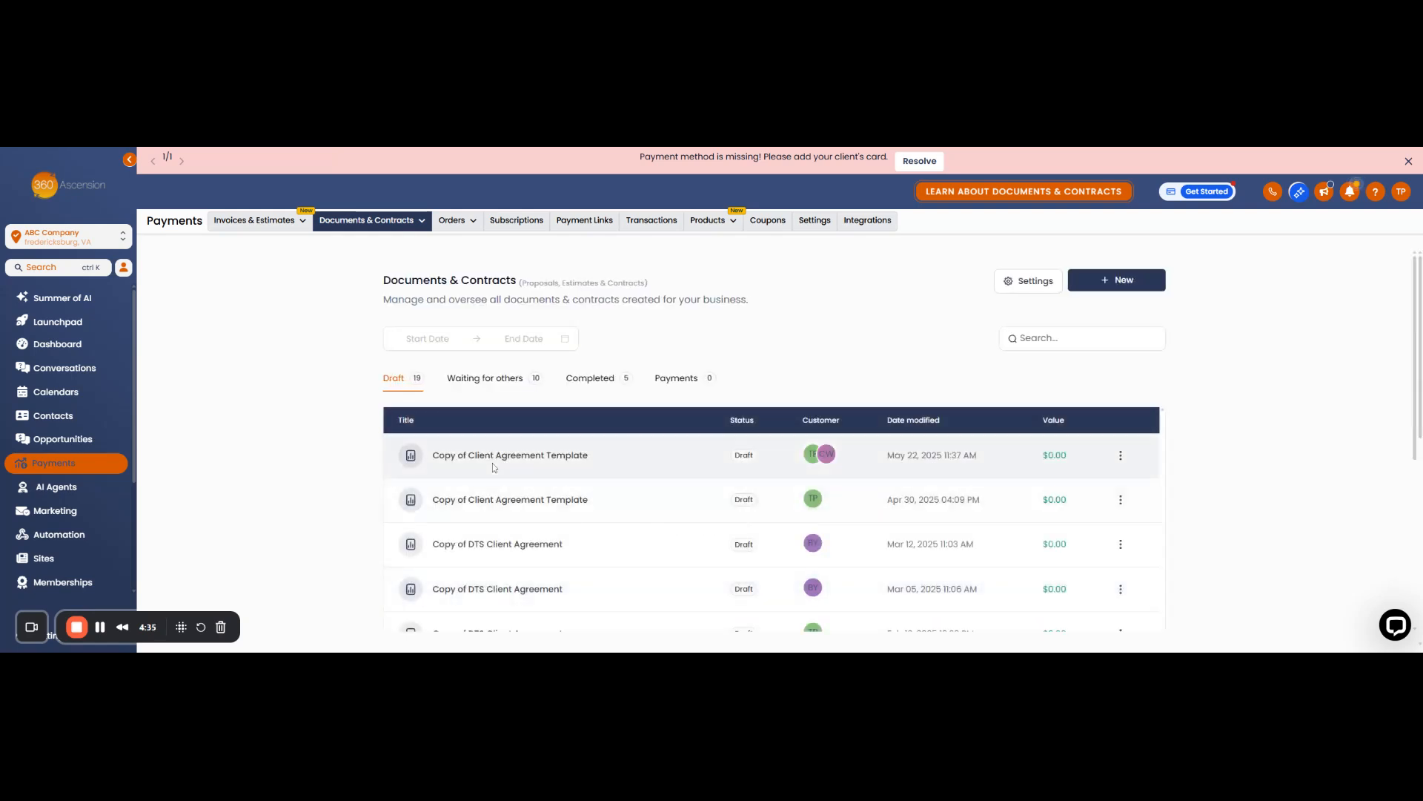
pyautogui.click(391, 220)
pyautogui.click(336, 263)
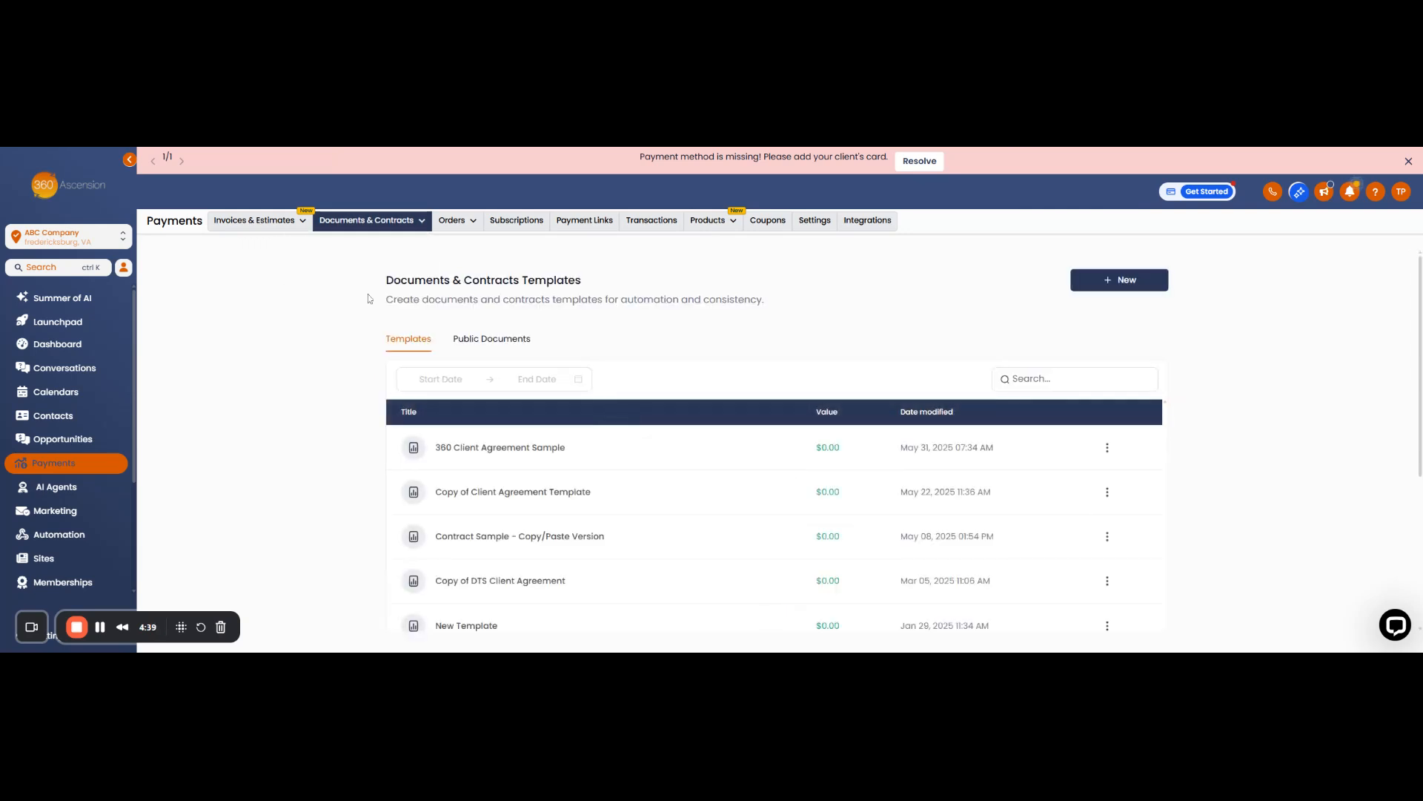
# Step: Check Public Documents, then start another document from the 360 Client Agreement Sample template
pyautogui.click(482, 340)
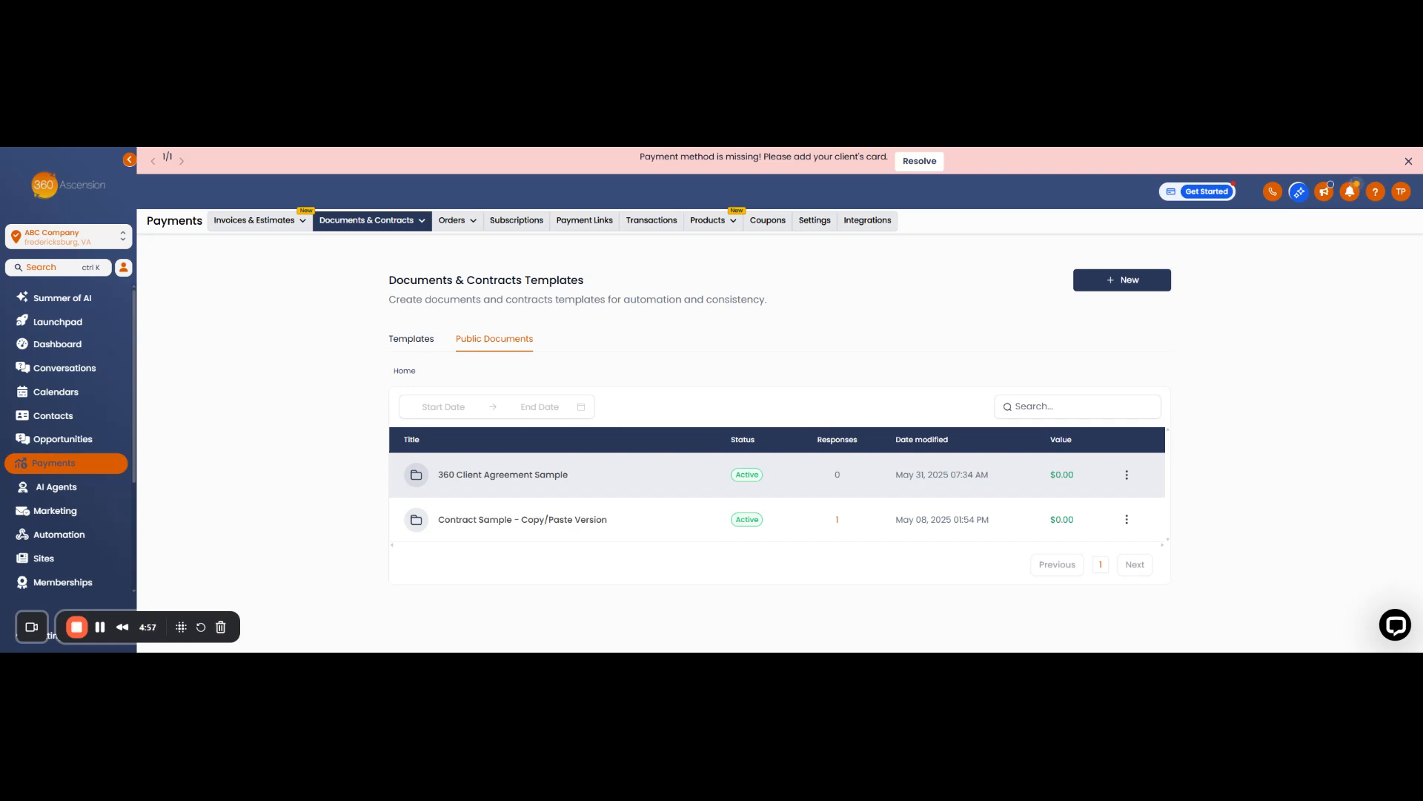
pyautogui.click(390, 340)
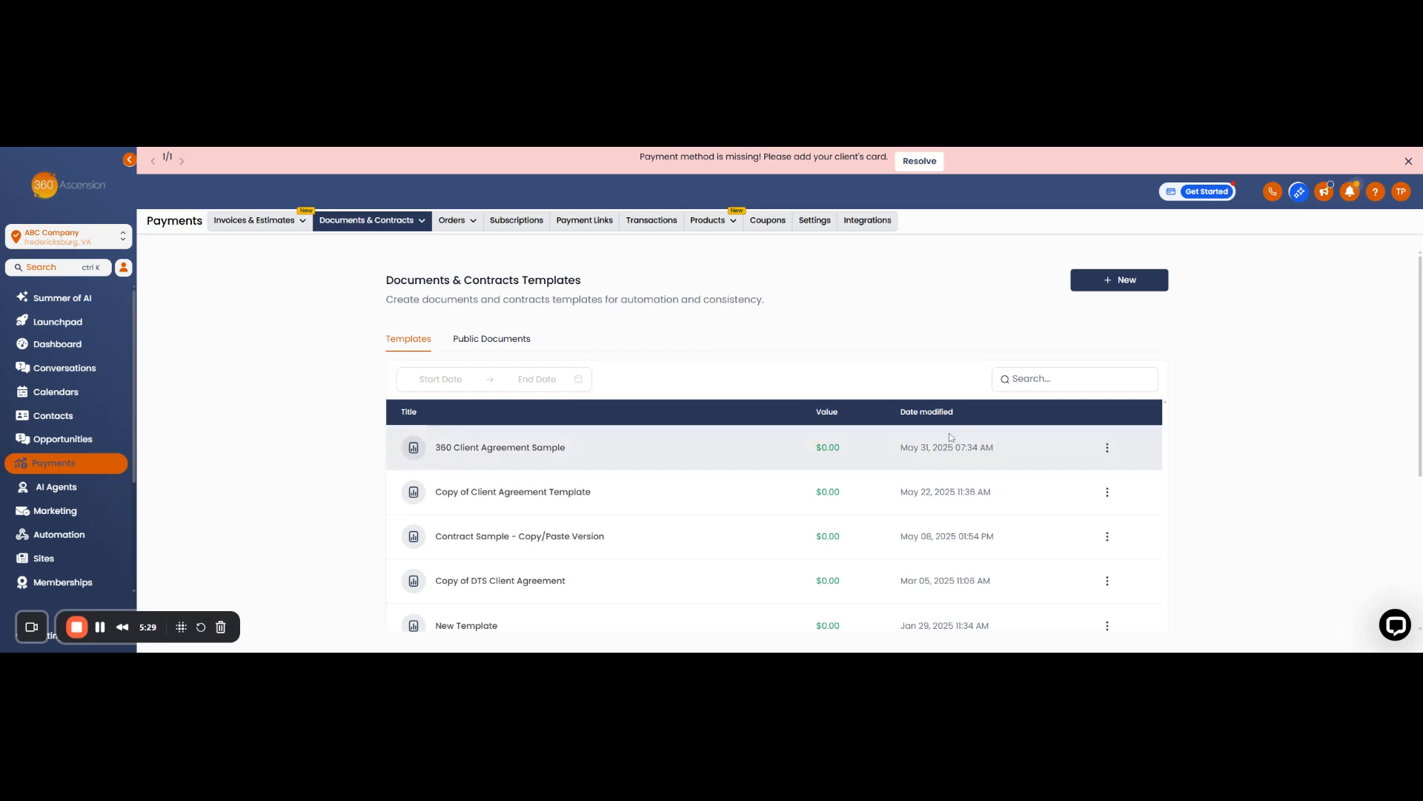
pyautogui.click(1108, 450)
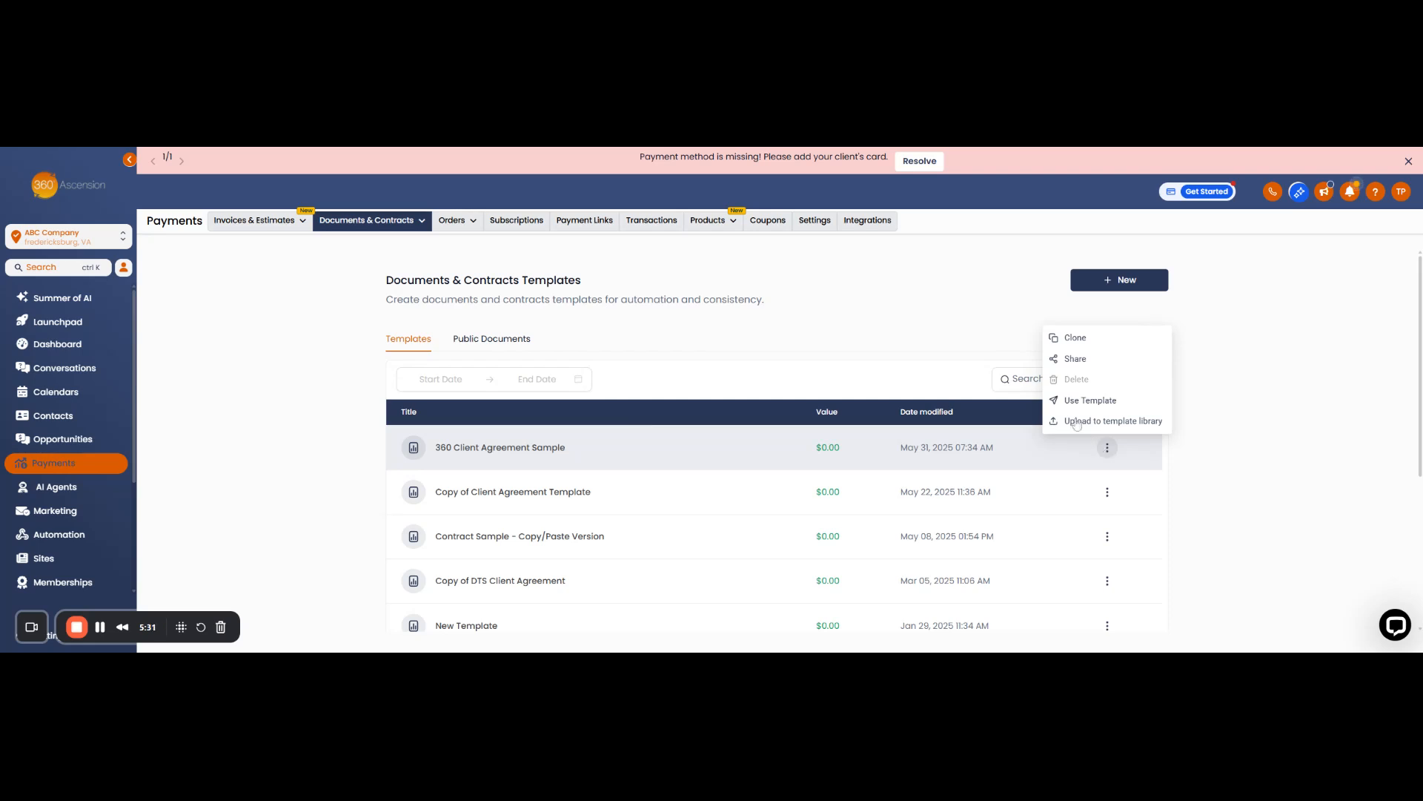
pyautogui.click(1084, 404)
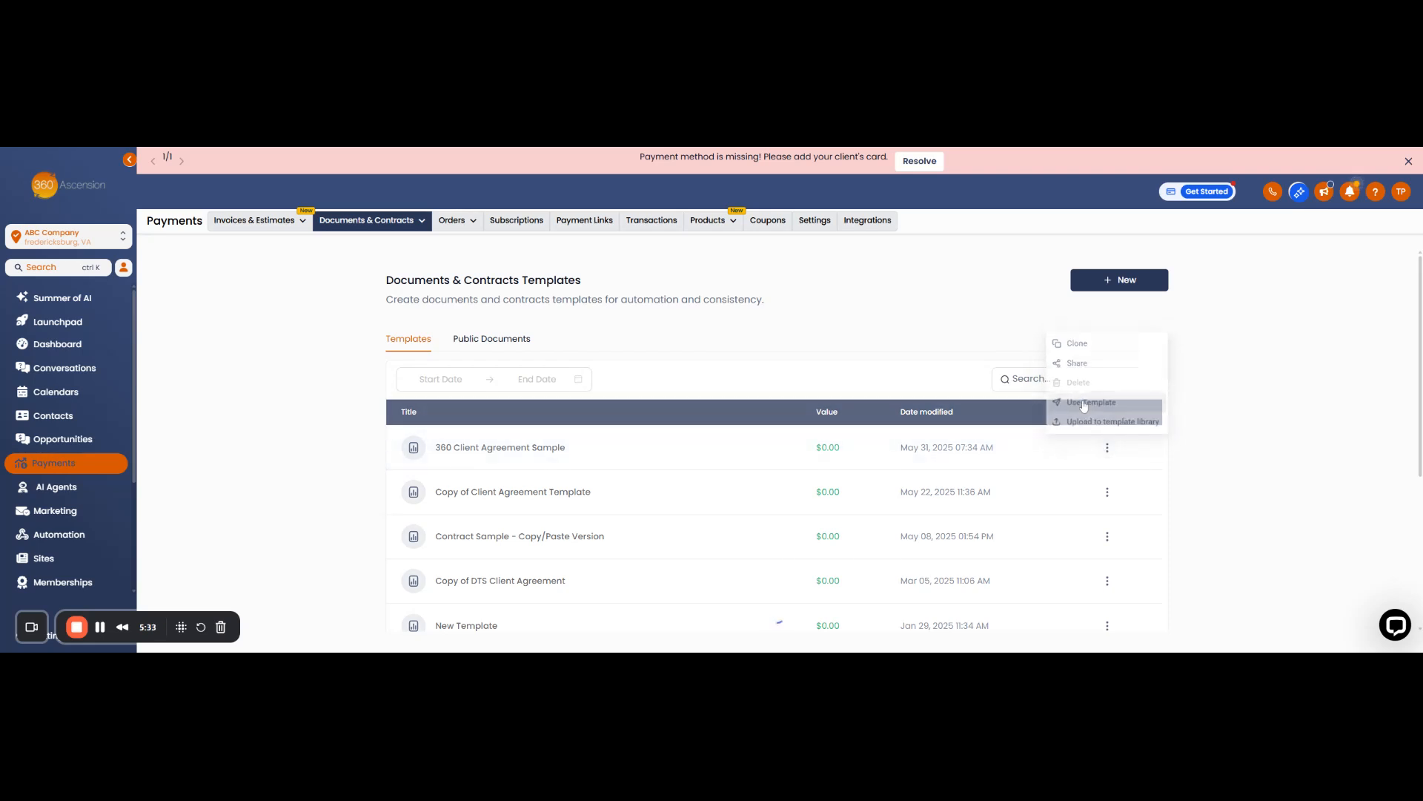